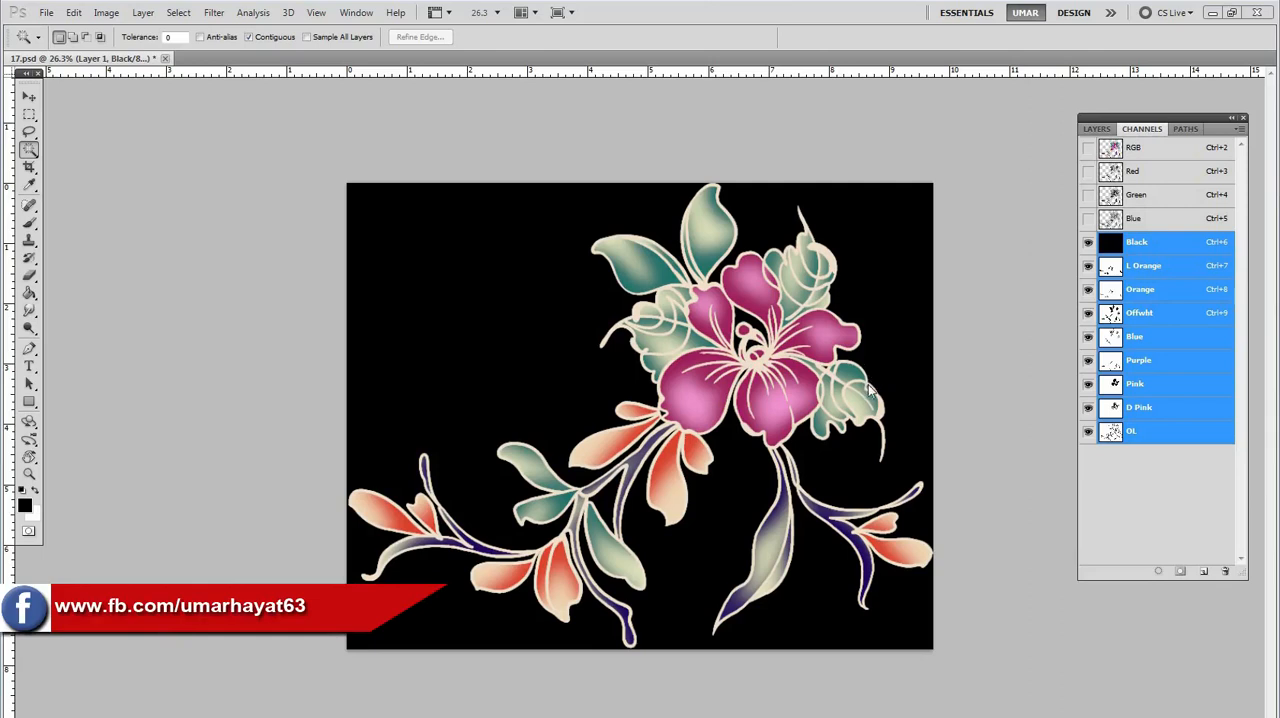
key(space)
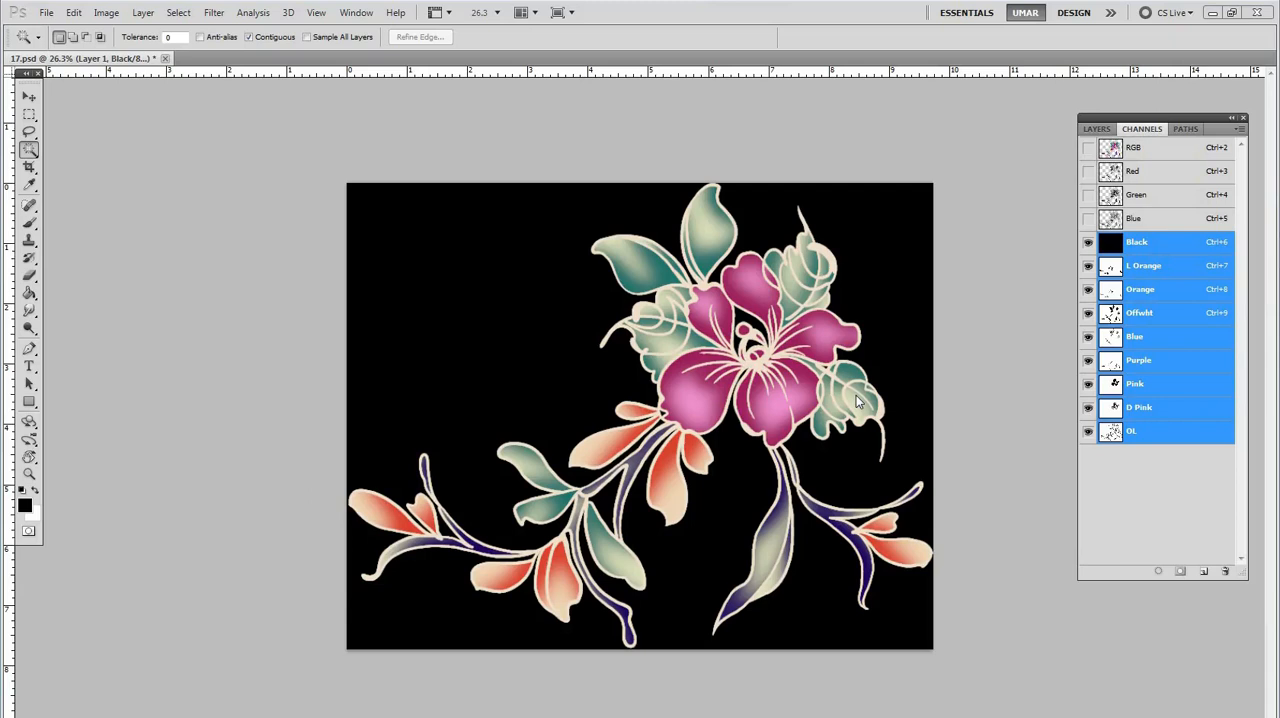
key(space)
click(806, 380)
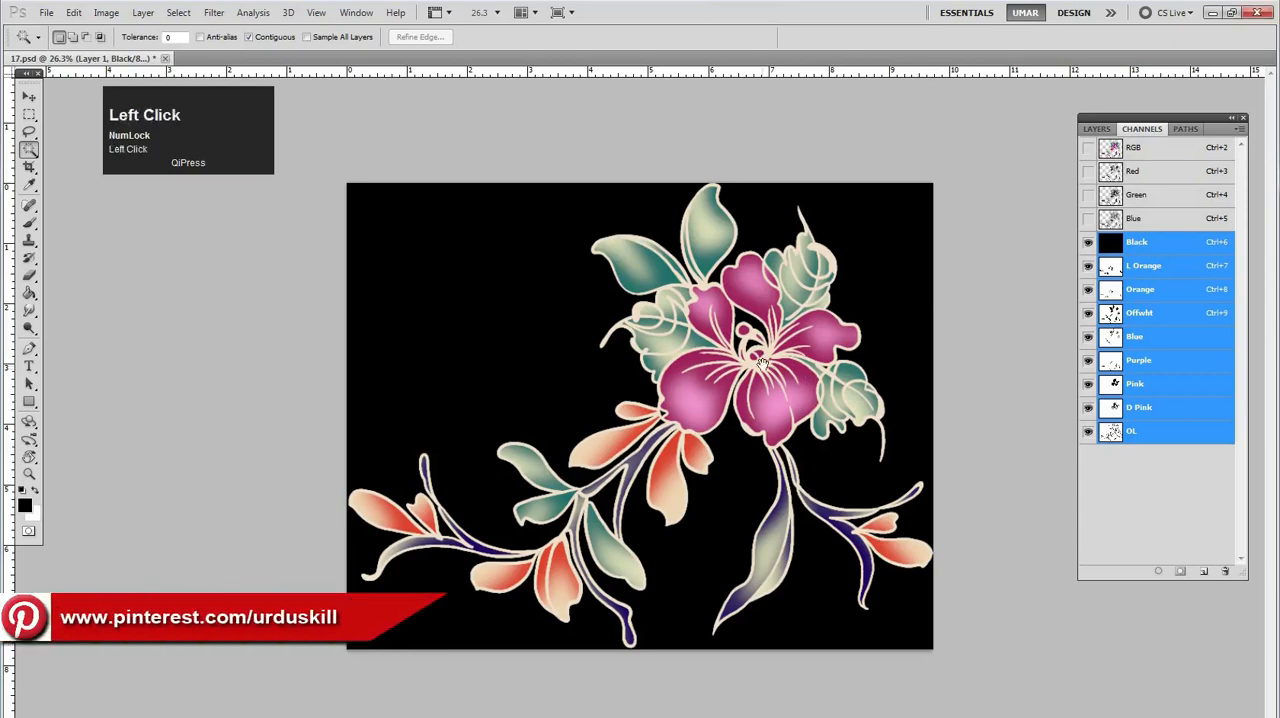
key(space)
ctrl+click(810, 403)
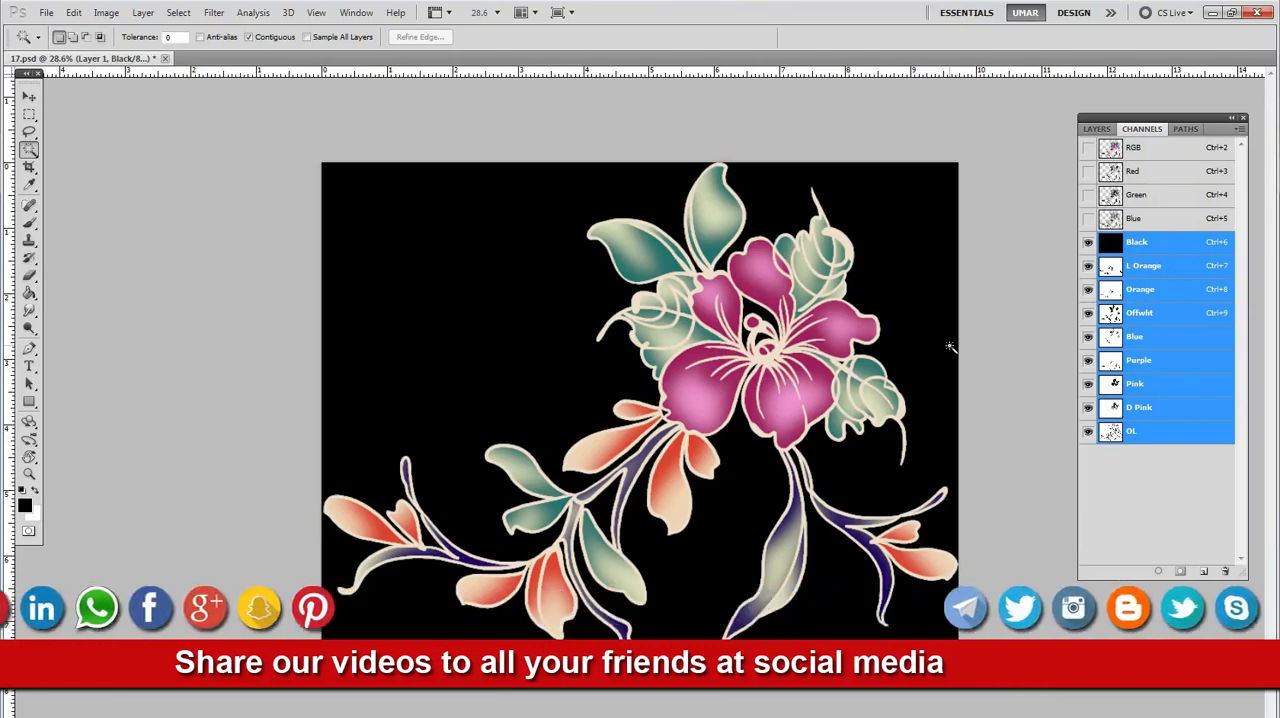
Go through the spot channels one at a time, from OL up to Black
click(1168, 272)
drag(1087, 260, 1138, 433)
click(1147, 422)
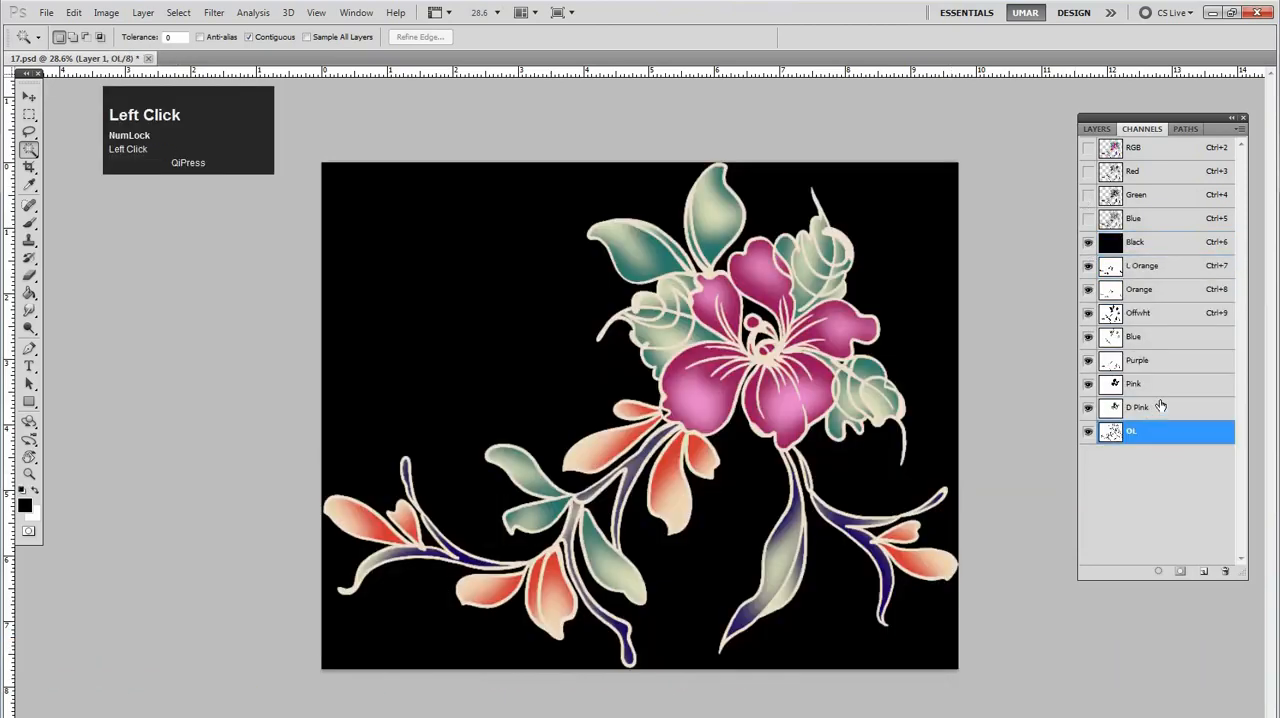
click(1160, 405)
click(1159, 386)
click(1158, 363)
click(1156, 339)
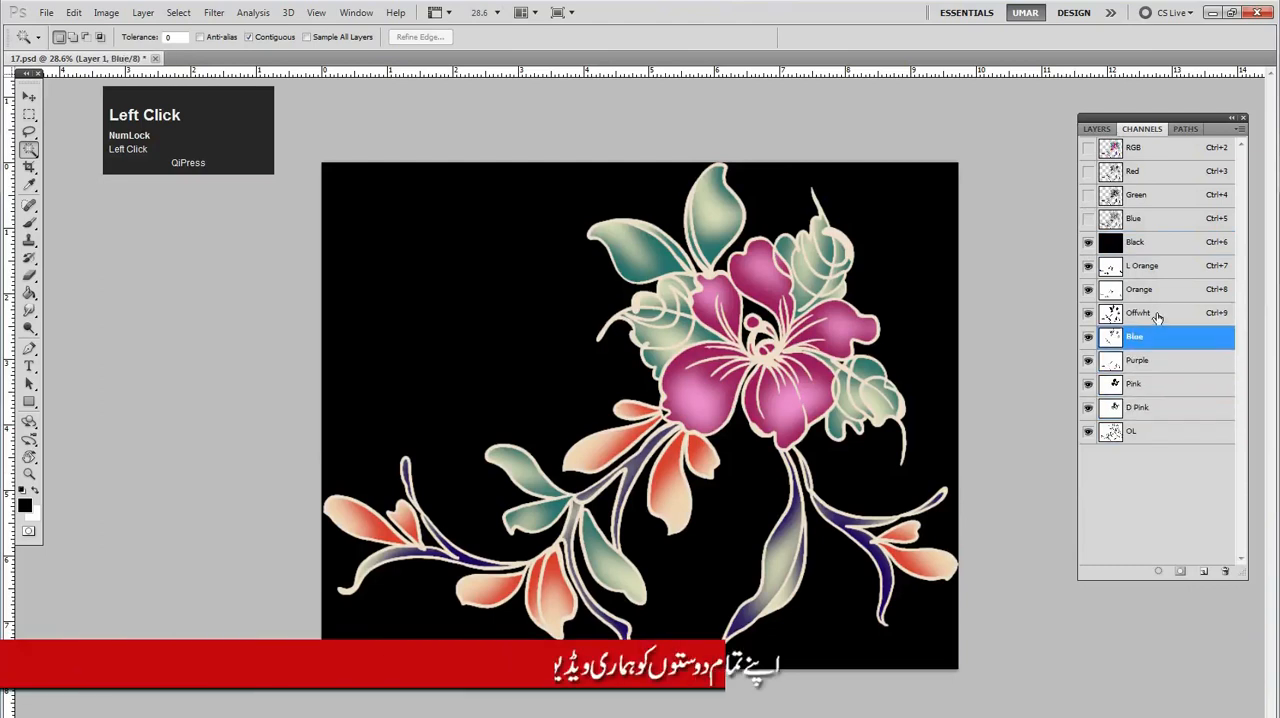
click(1157, 314)
click(1157, 290)
click(1157, 267)
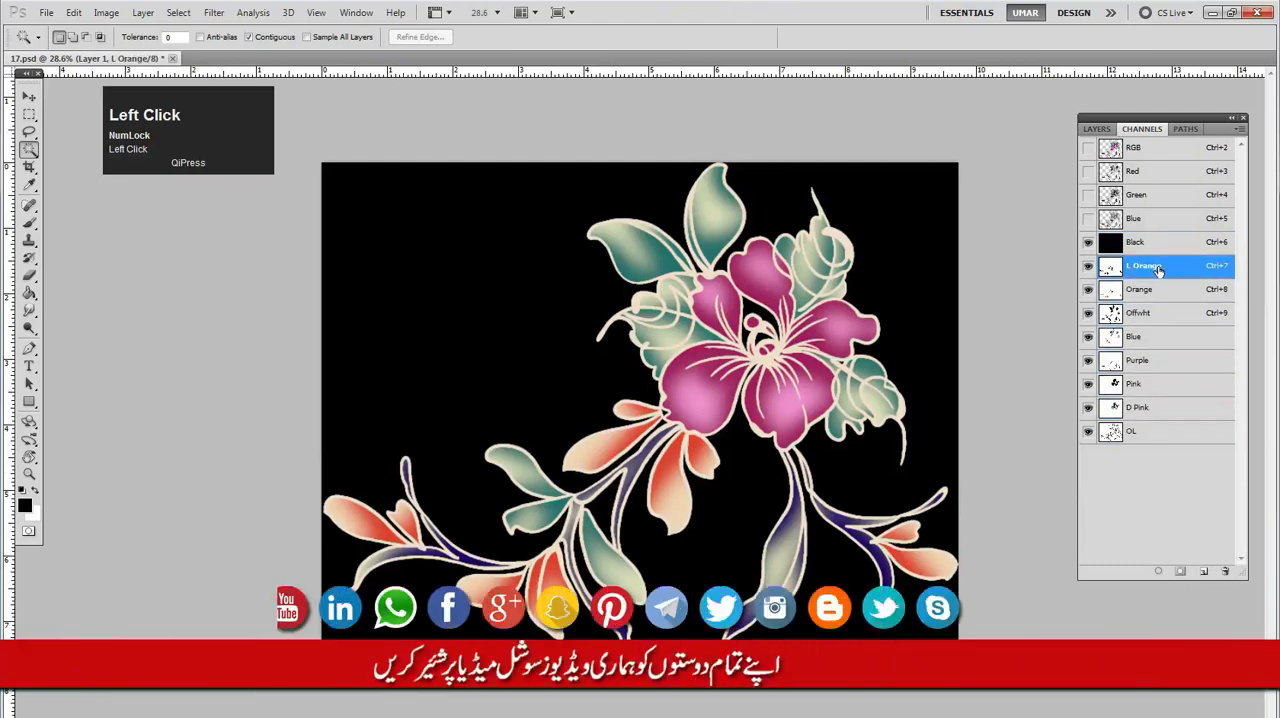
click(1146, 245)
Switch the Black channel's visibility off and on to compare the artwork with and without its background
click(1088, 245)
click(1088, 245)
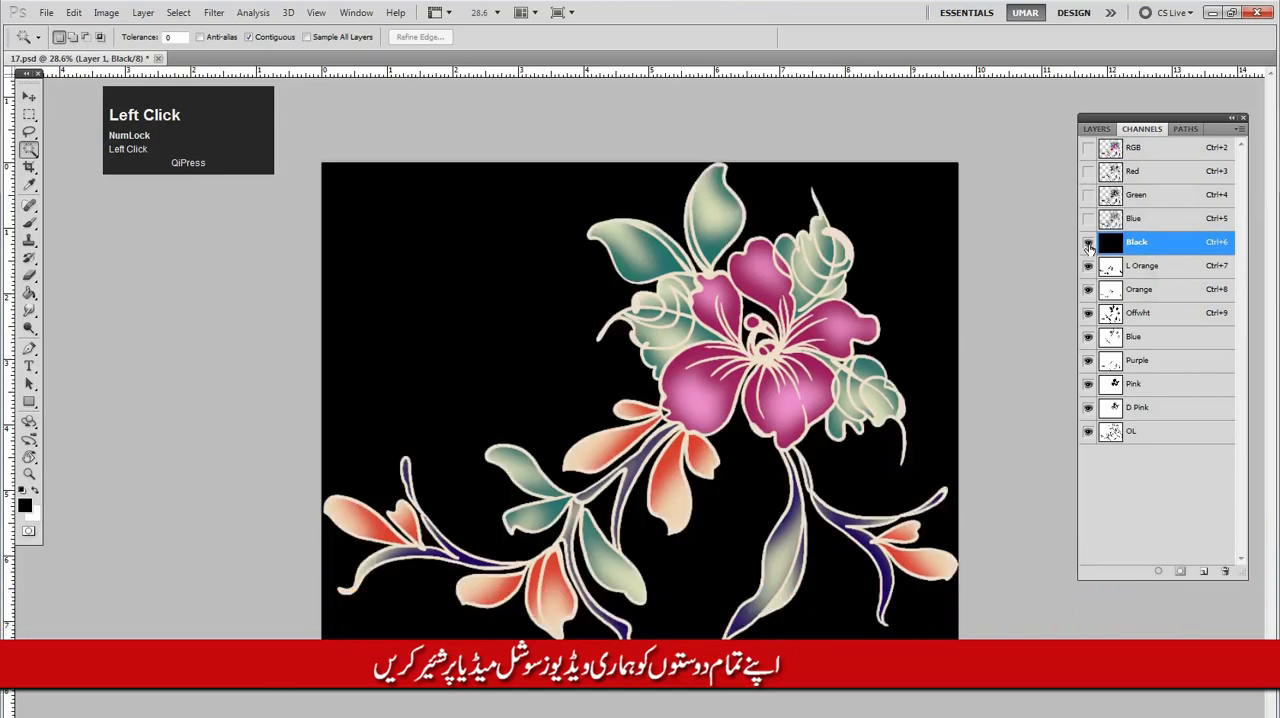
click(1088, 245)
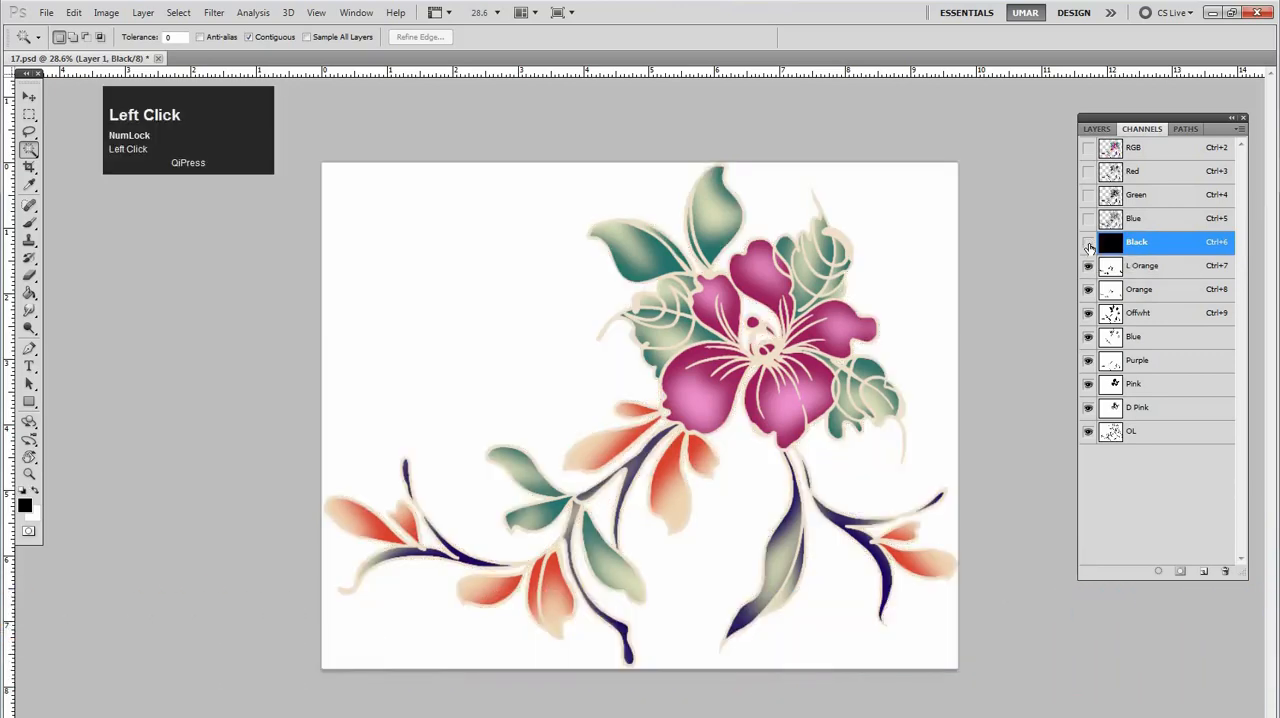
click(1088, 245)
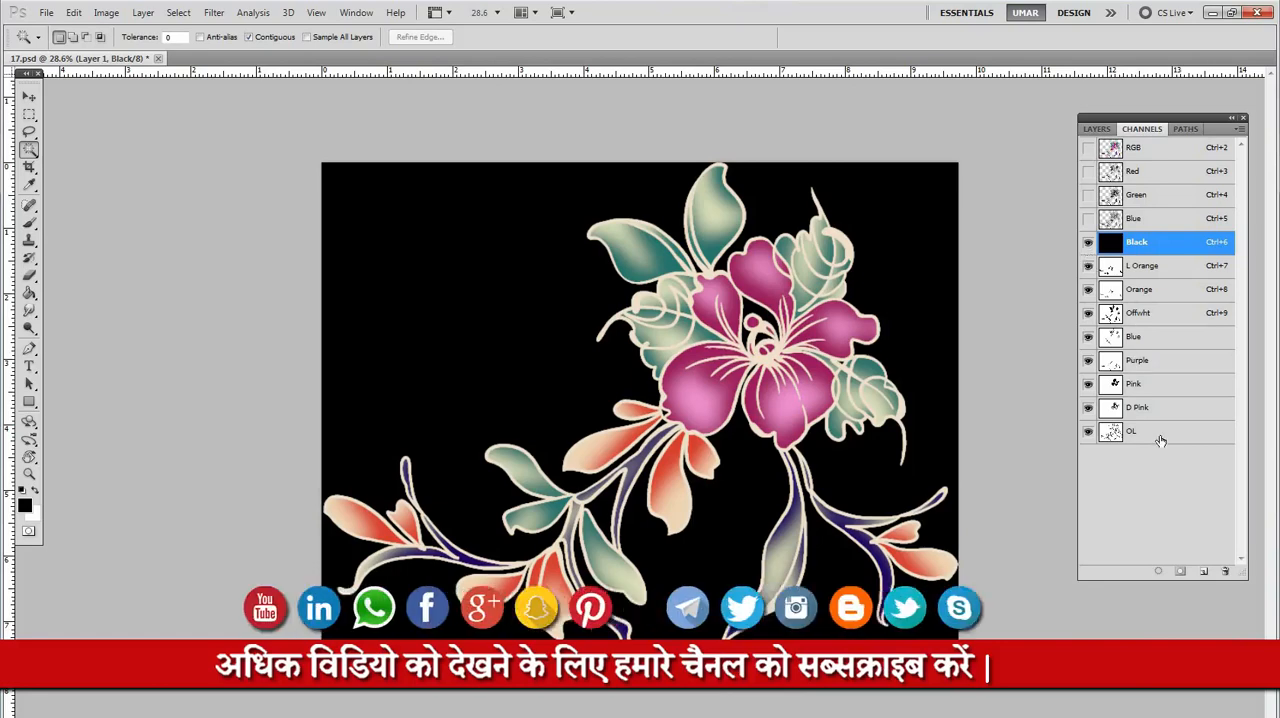
drag(808, 420, 838, 388)
drag(697, 305, 748, 328)
drag(631, 439, 703, 222)
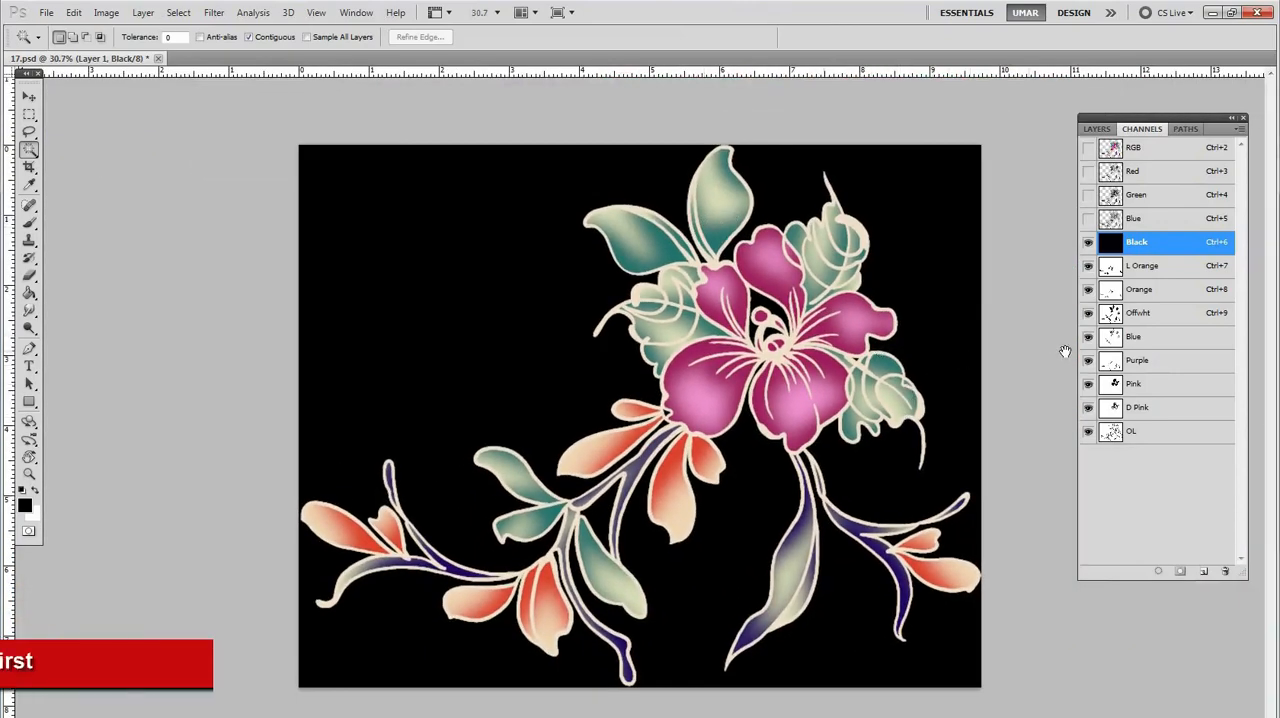
drag(880, 400, 848, 430)
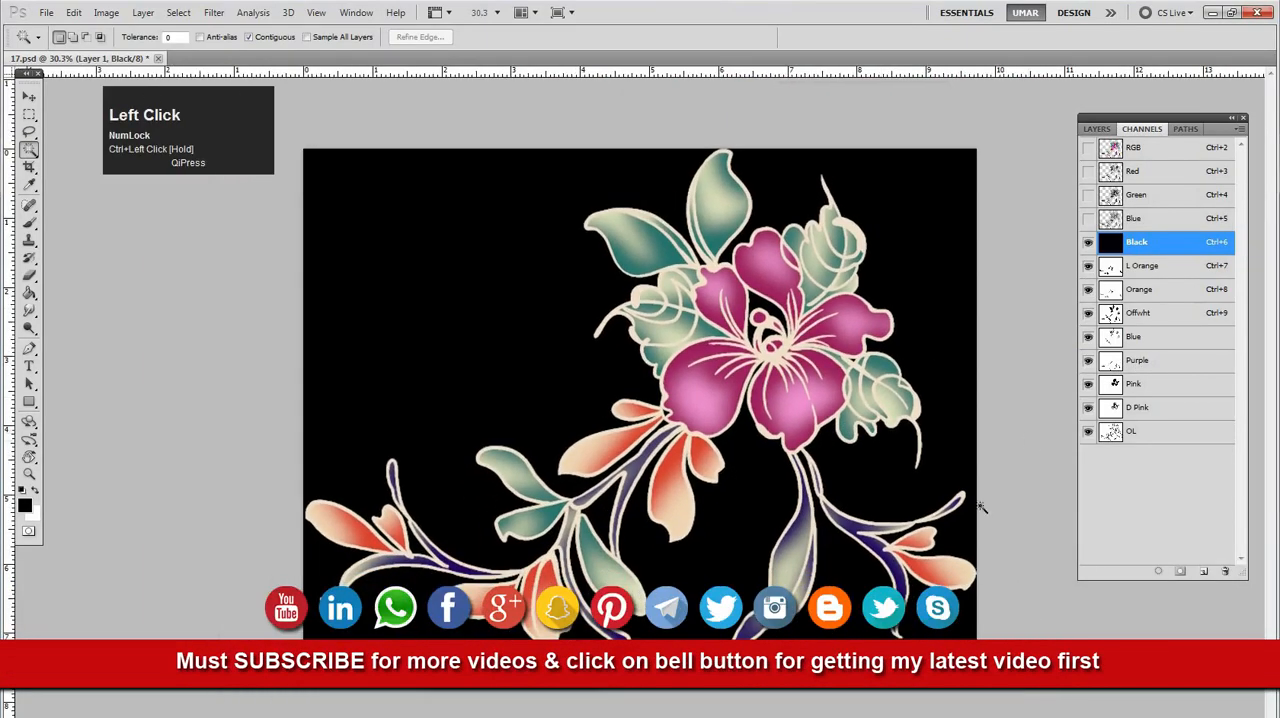
drag(832, 552, 894, 486)
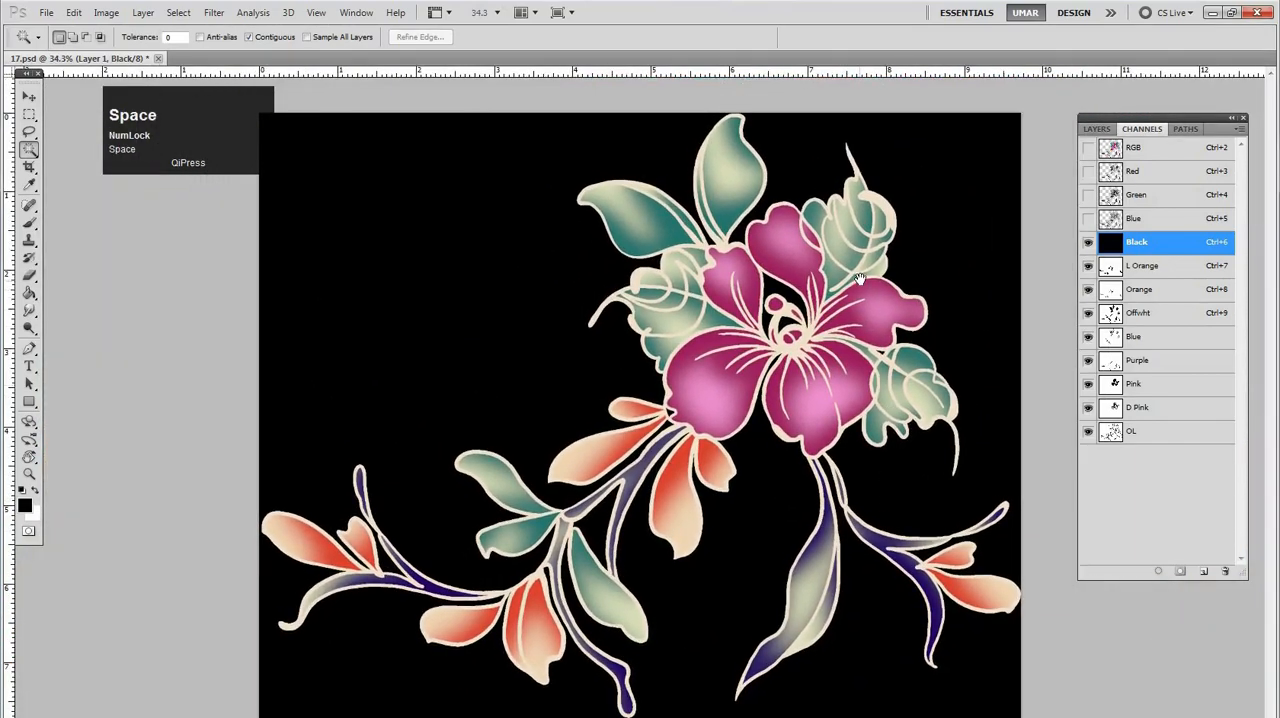
Make Offwht the active channel and load the Purple channel as a selection
click(1144, 318)
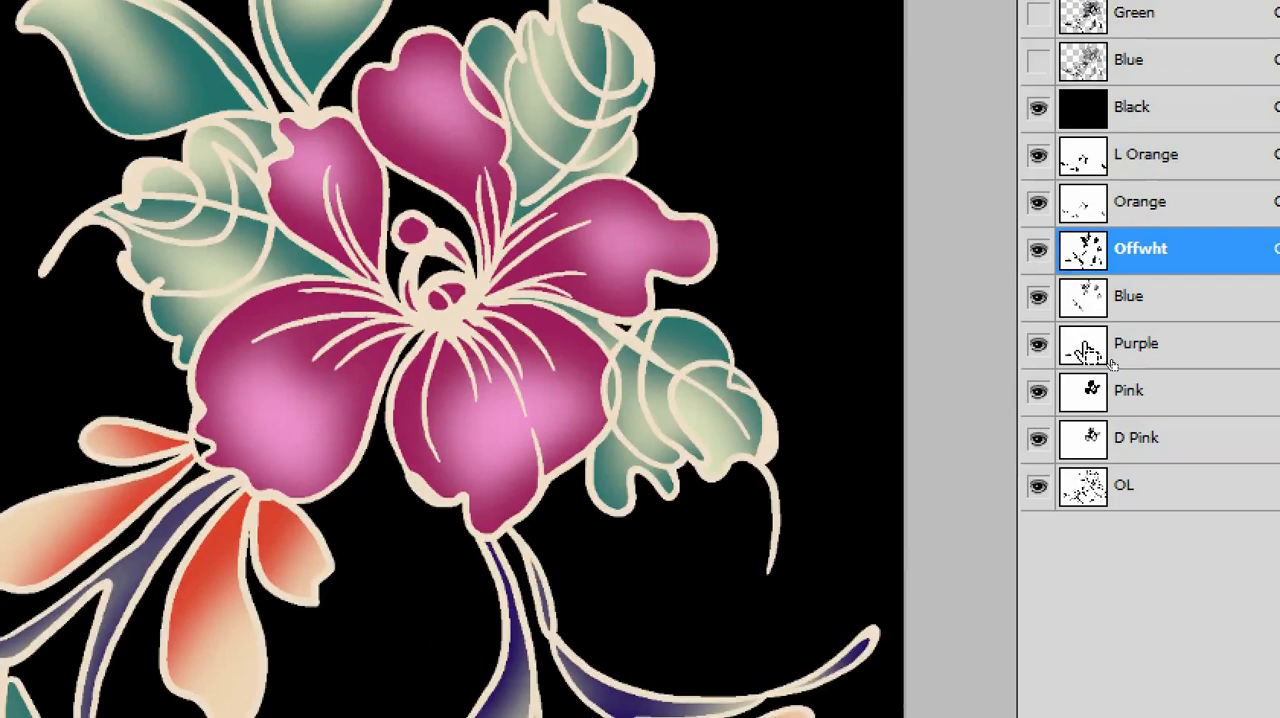
ctrl+click(1086, 350)
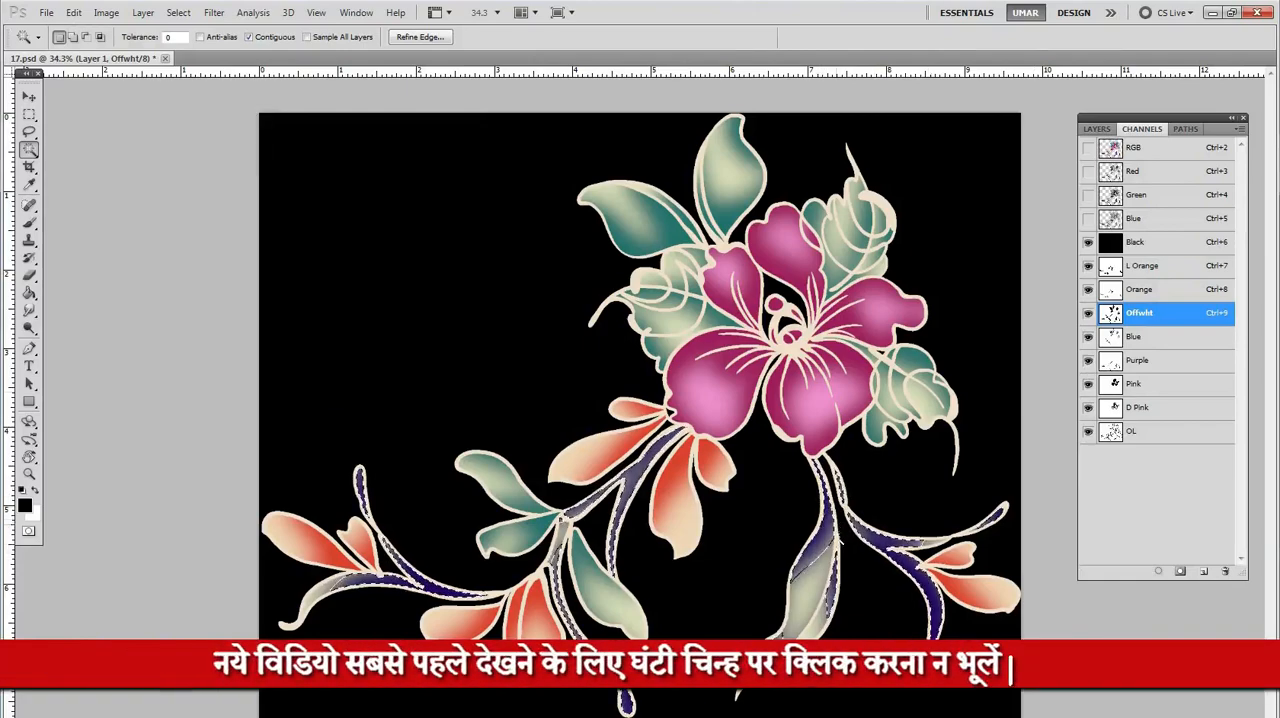
key(ctrl+space)
drag(860, 571, 1009, 437)
ctrl+click(1110, 370)
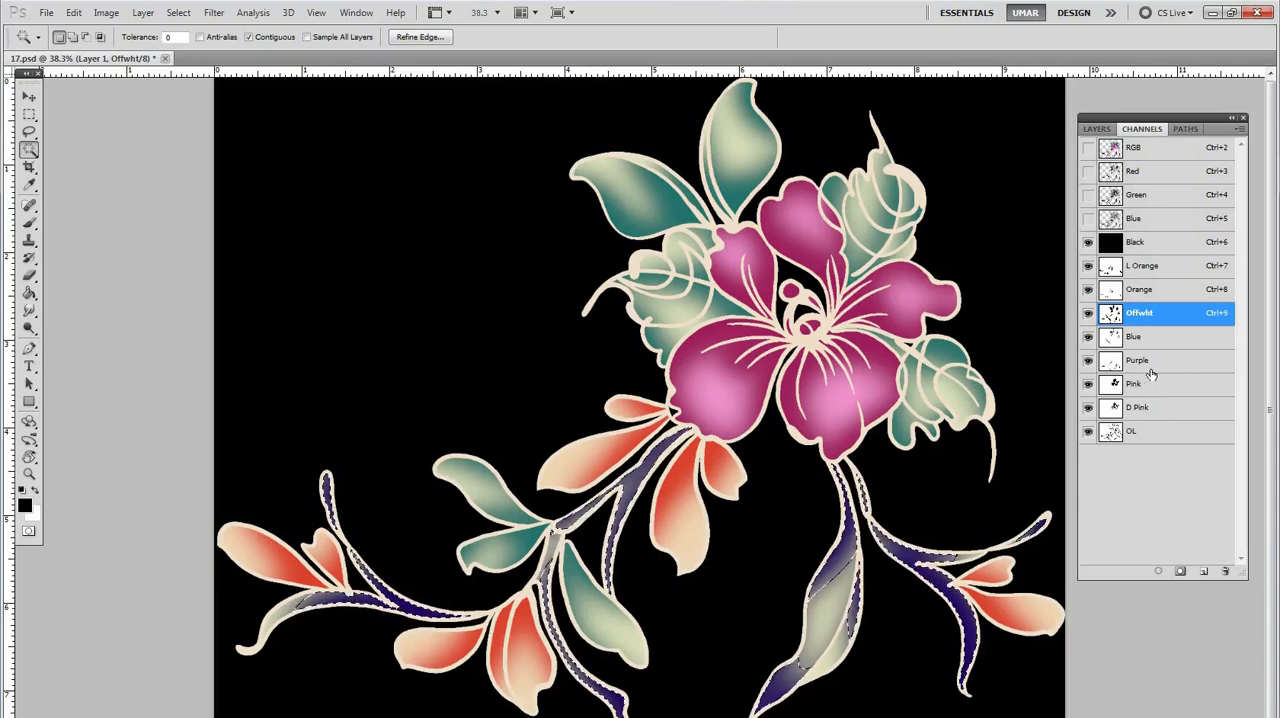
Fill the loaded stem and leaf selection in the Orange channel and check it by toggling that channel's visibility
click(1110, 290)
click(1087, 290)
click(1087, 292)
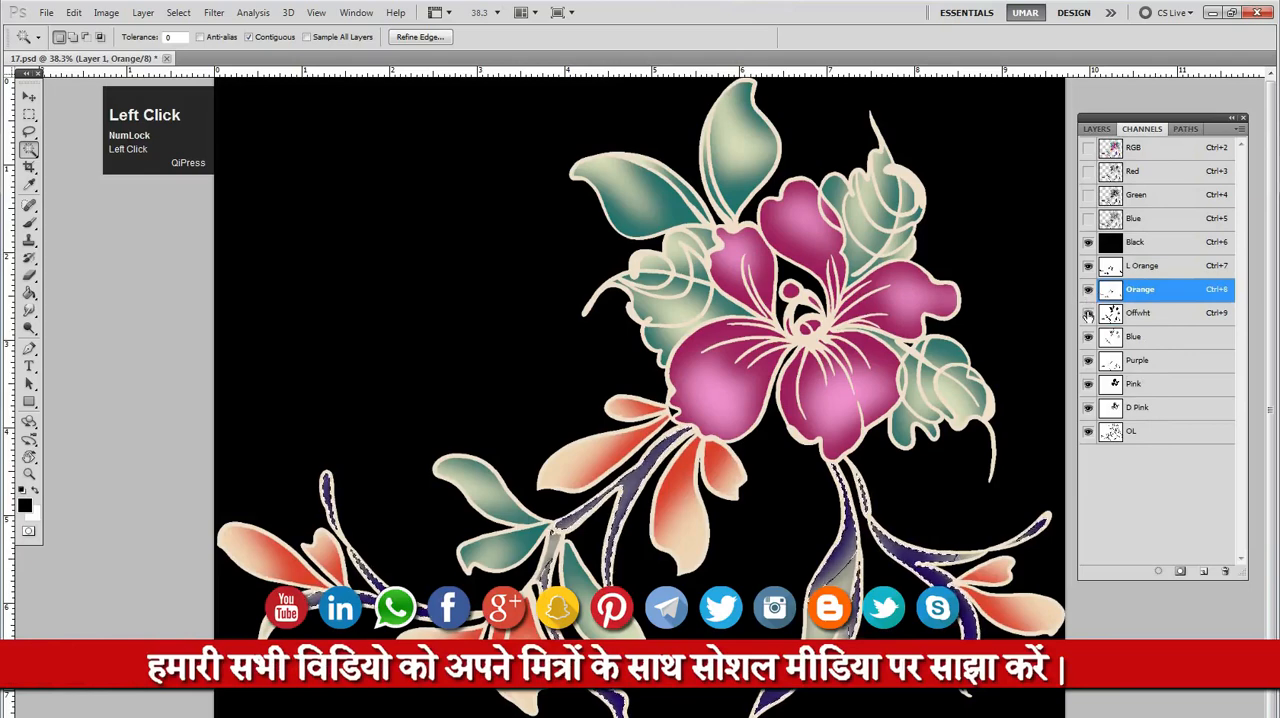
Hide the Purple channel and compare the stems with the Offwht channel hidden and shown
click(1088, 361)
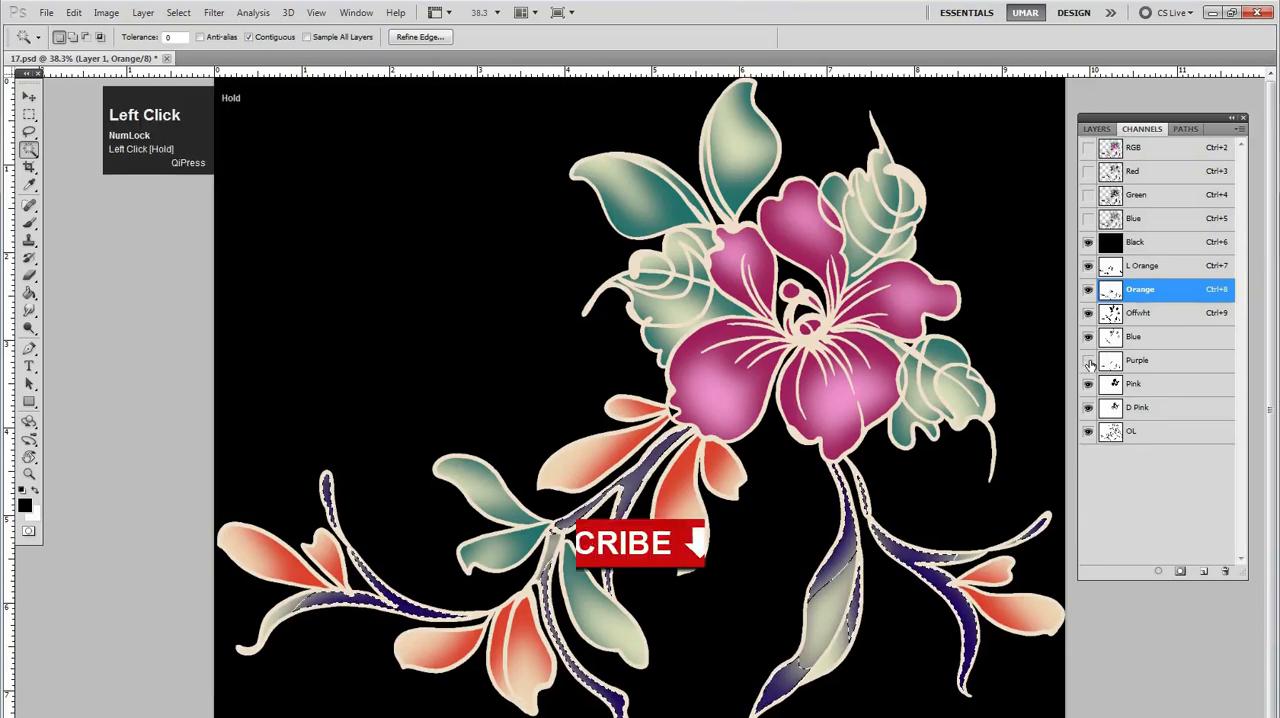
click(1088, 361)
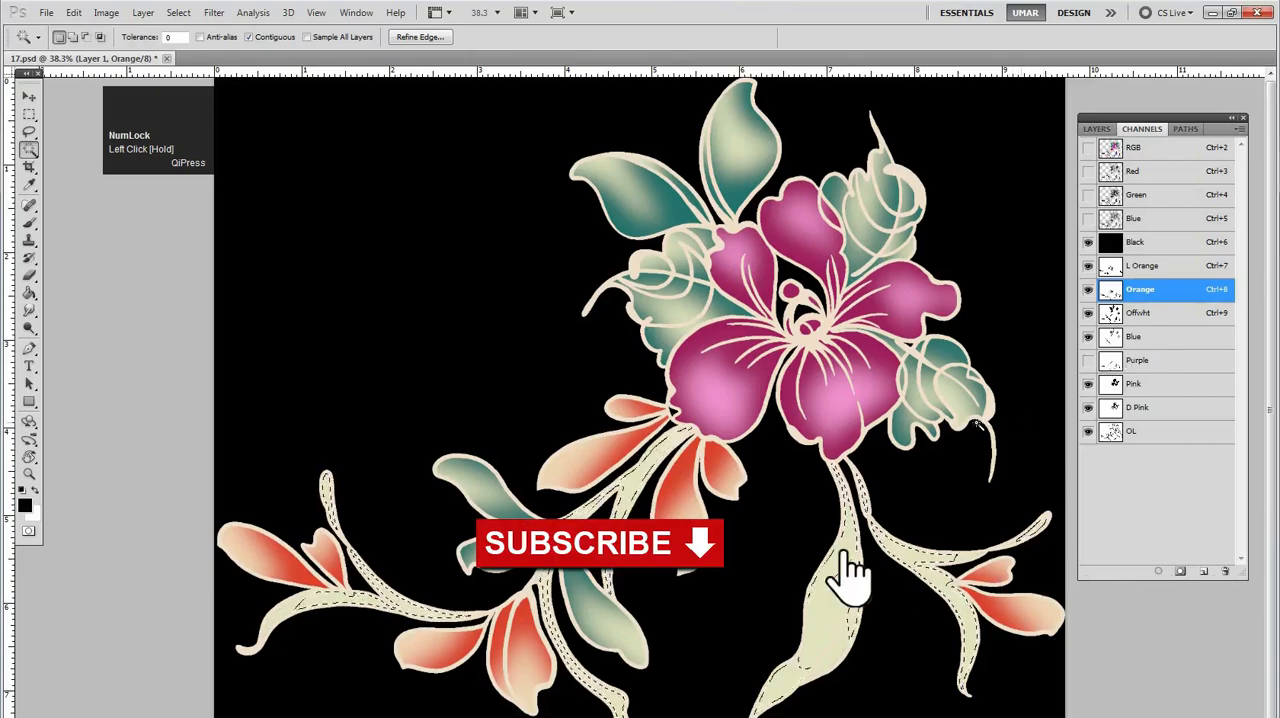
ctrl+click(888, 571)
drag(888, 571, 898, 569)
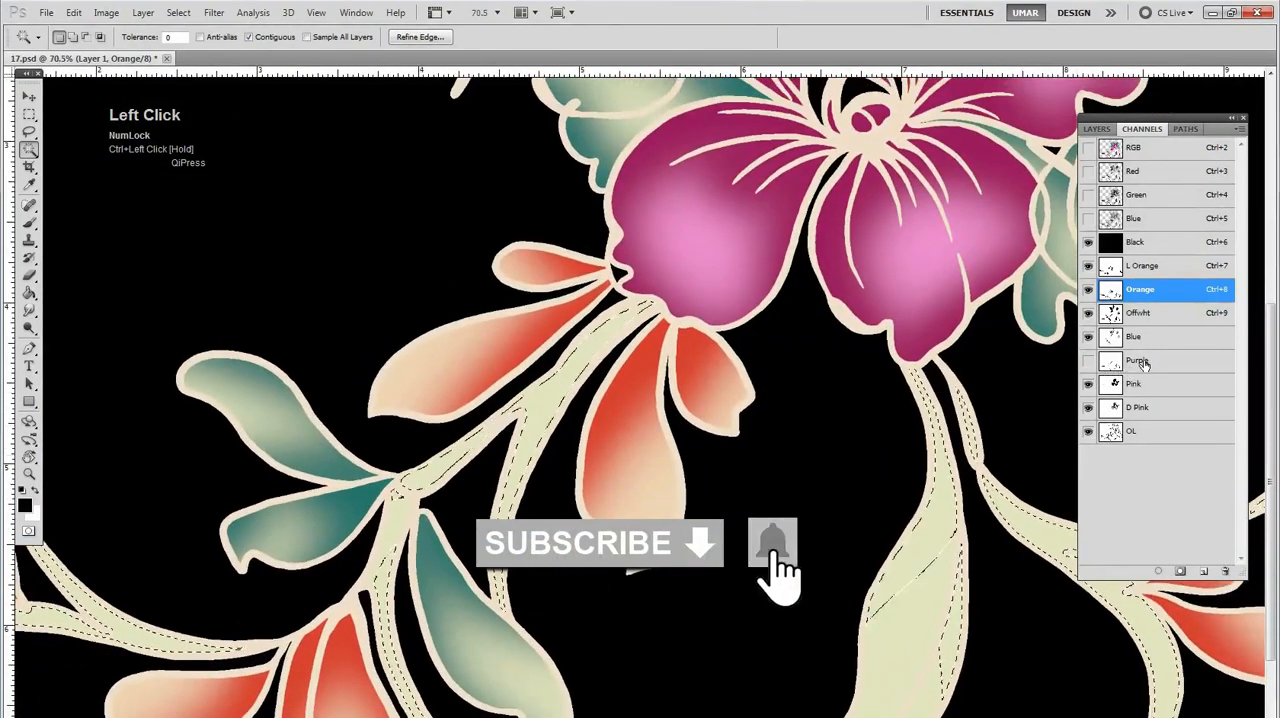
click(1090, 314)
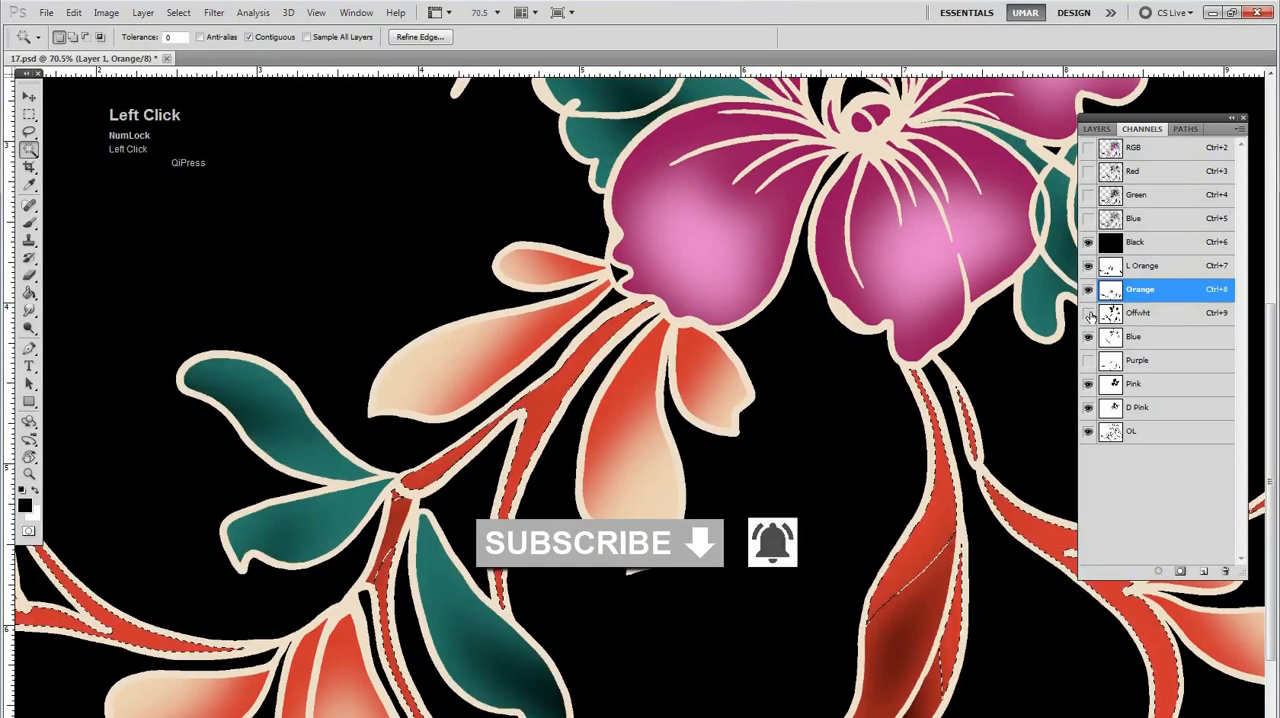
click(1089, 315)
click(1089, 315)
click(1089, 315)
Move the Offwht channel above Orange in the channel order and clear the selection
drag(1142, 316, 1141, 292)
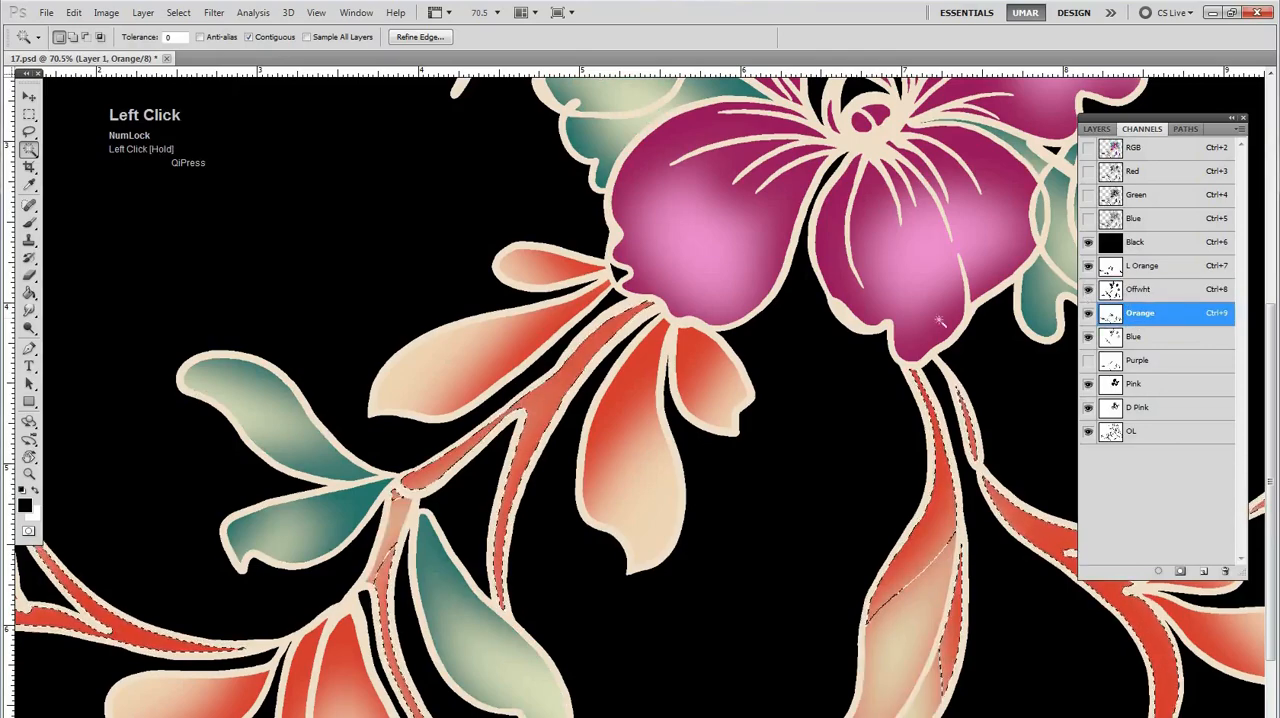
alt+click(824, 416)
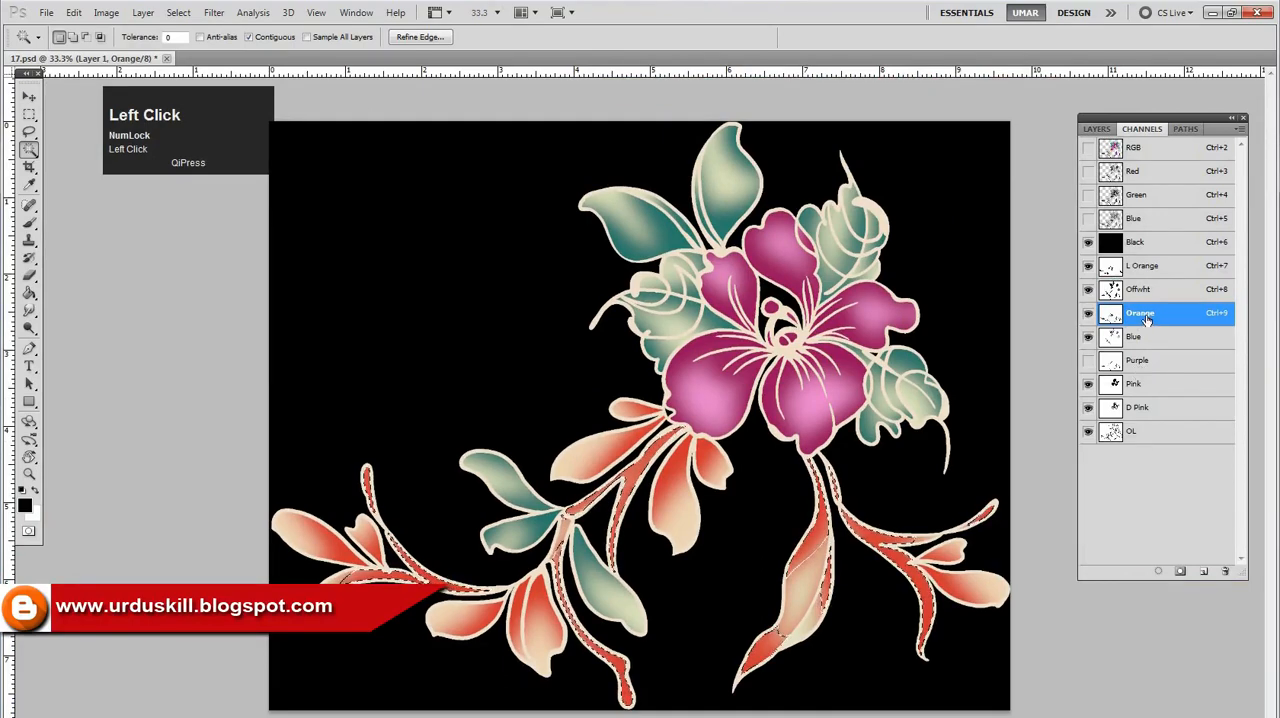
key(ctrl+d)
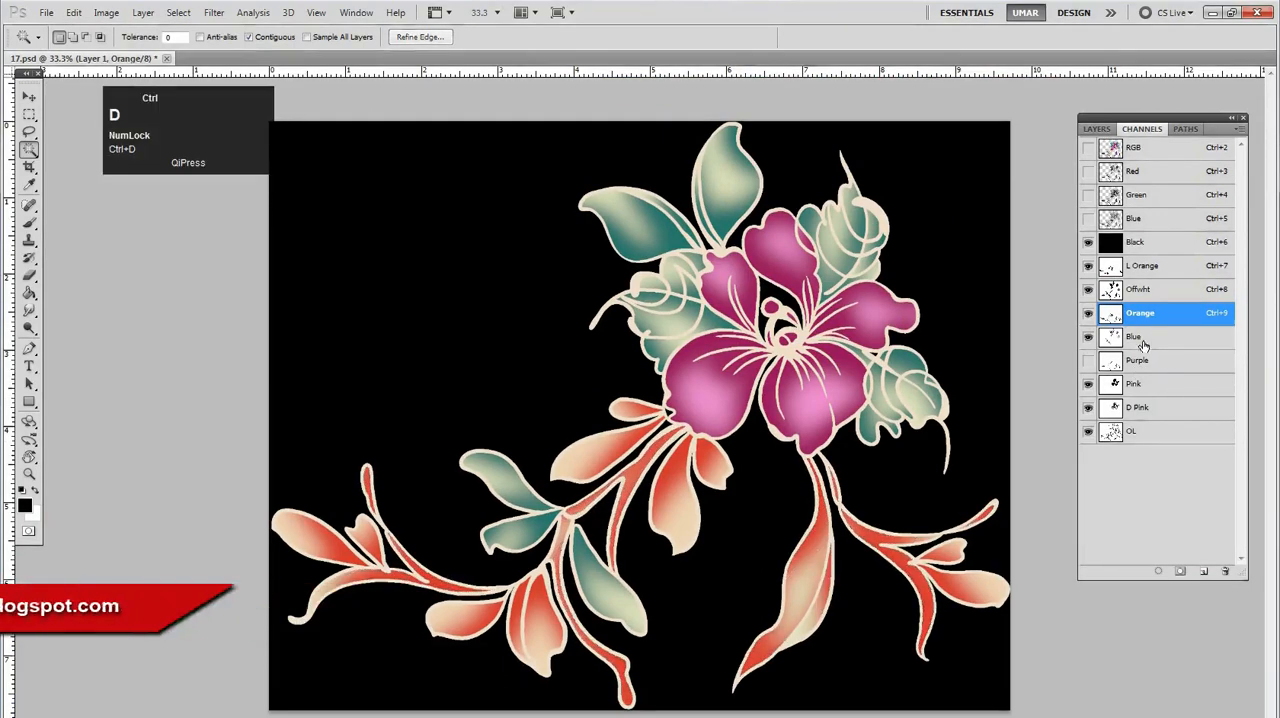
Show the Purple channel again and delete it from the document
click(1088, 361)
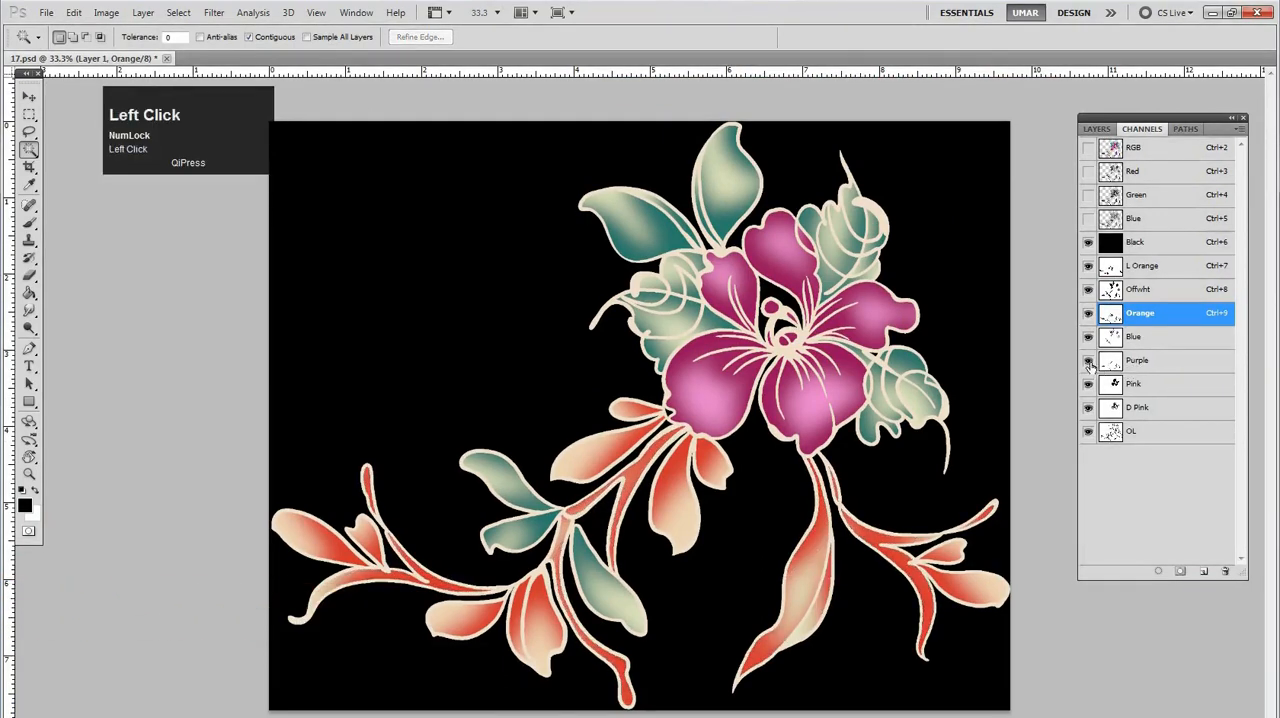
click(1142, 365)
drag(1160, 364, 1226, 572)
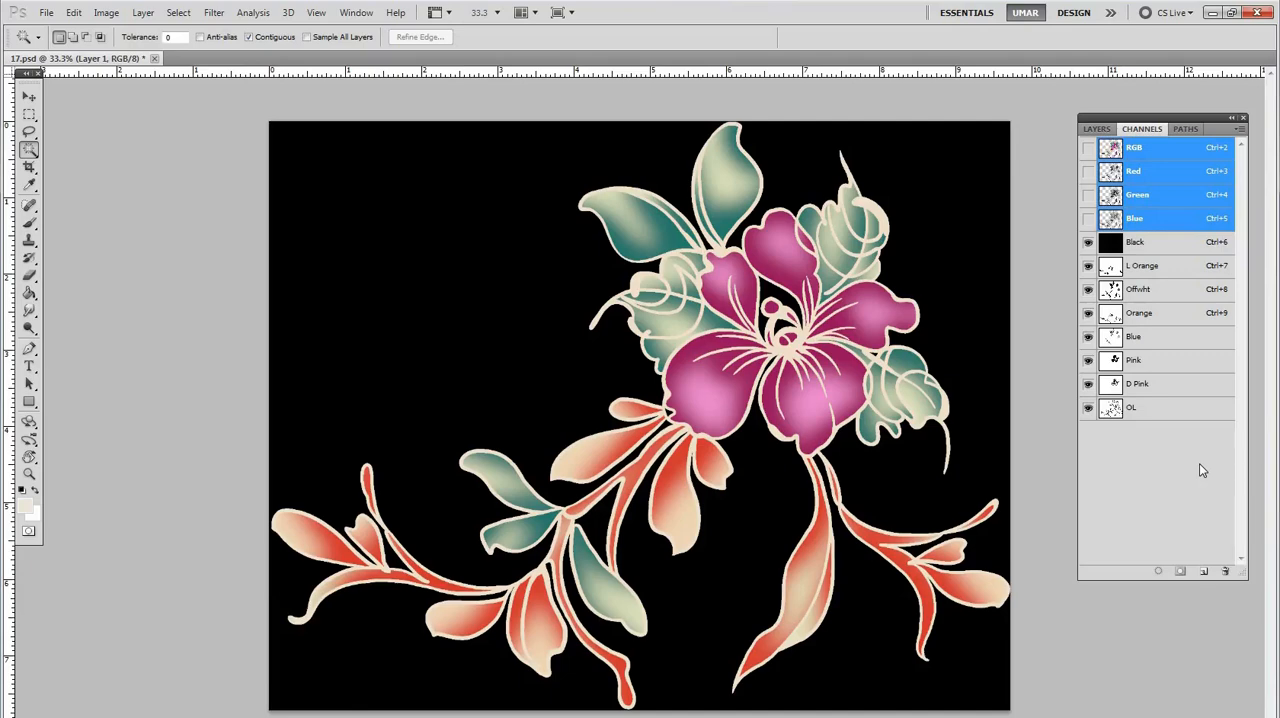
Reset the foreground and background colours to their defaults
key(d)
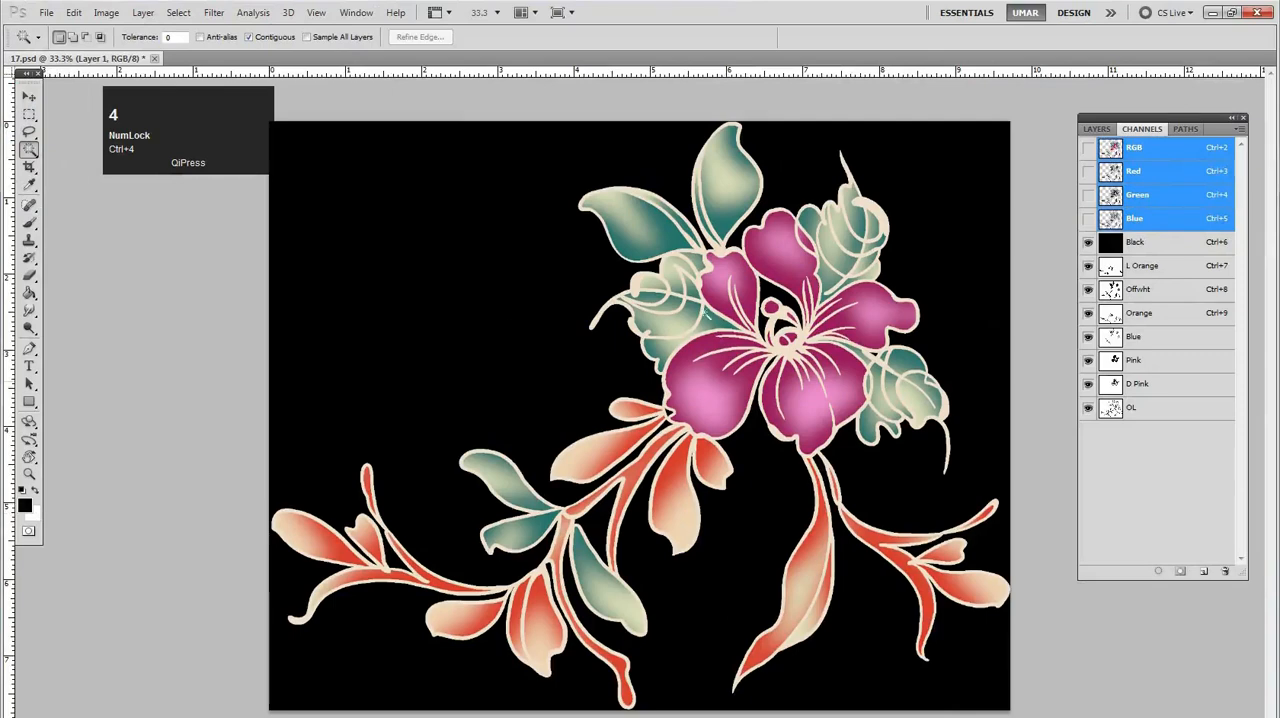
click(819, 371)
key(space)
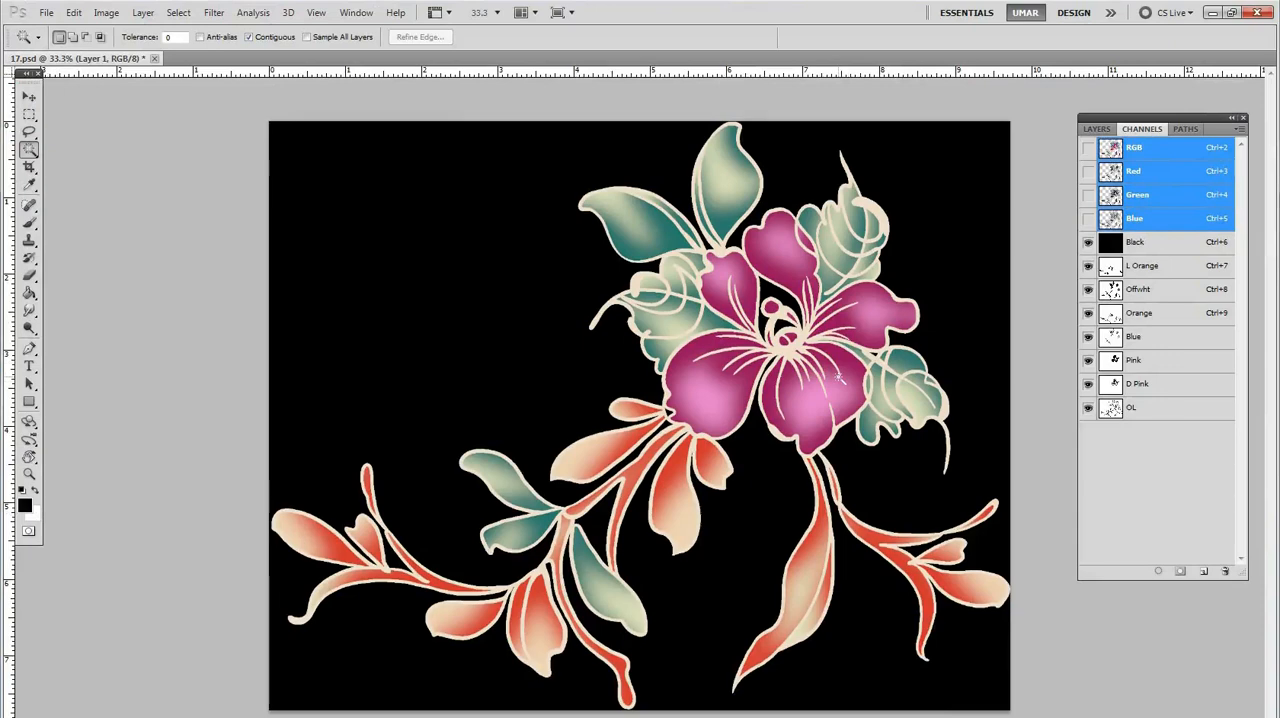
key(Home)
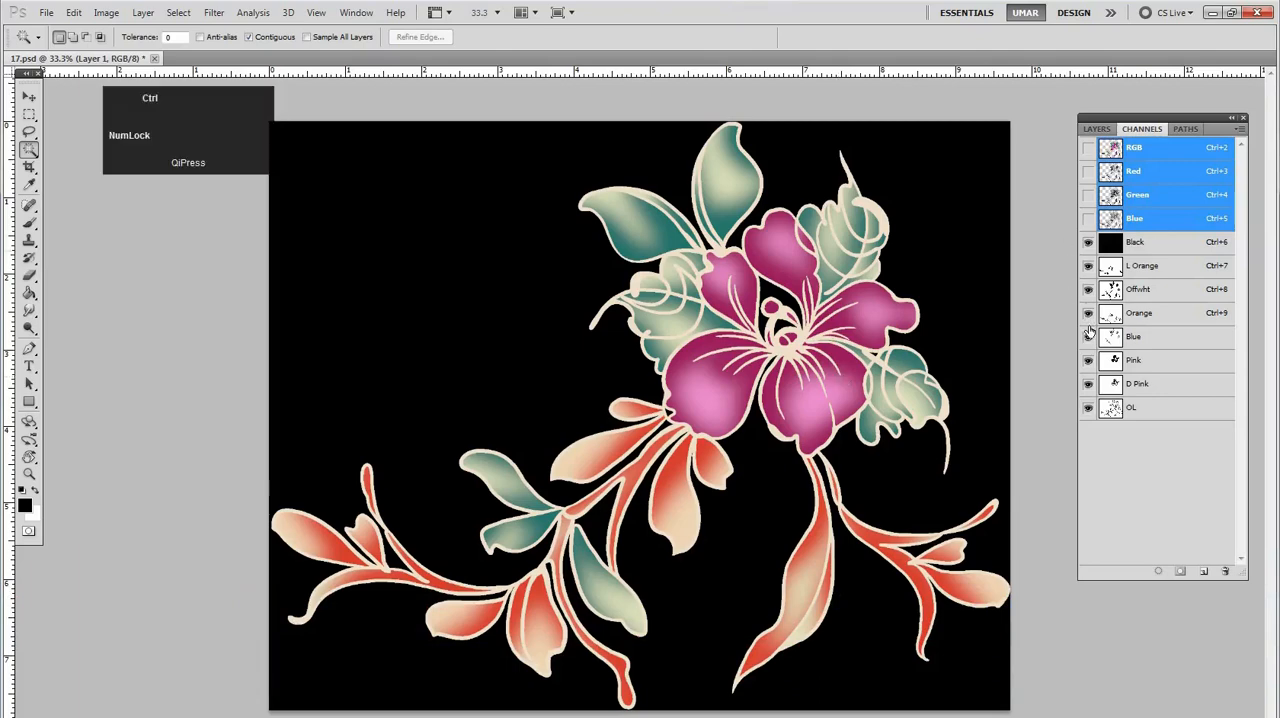
Undo the recent channel changes and revert the file to its last saved version
key(ctrl+z)
key(ctrl+alt+z)
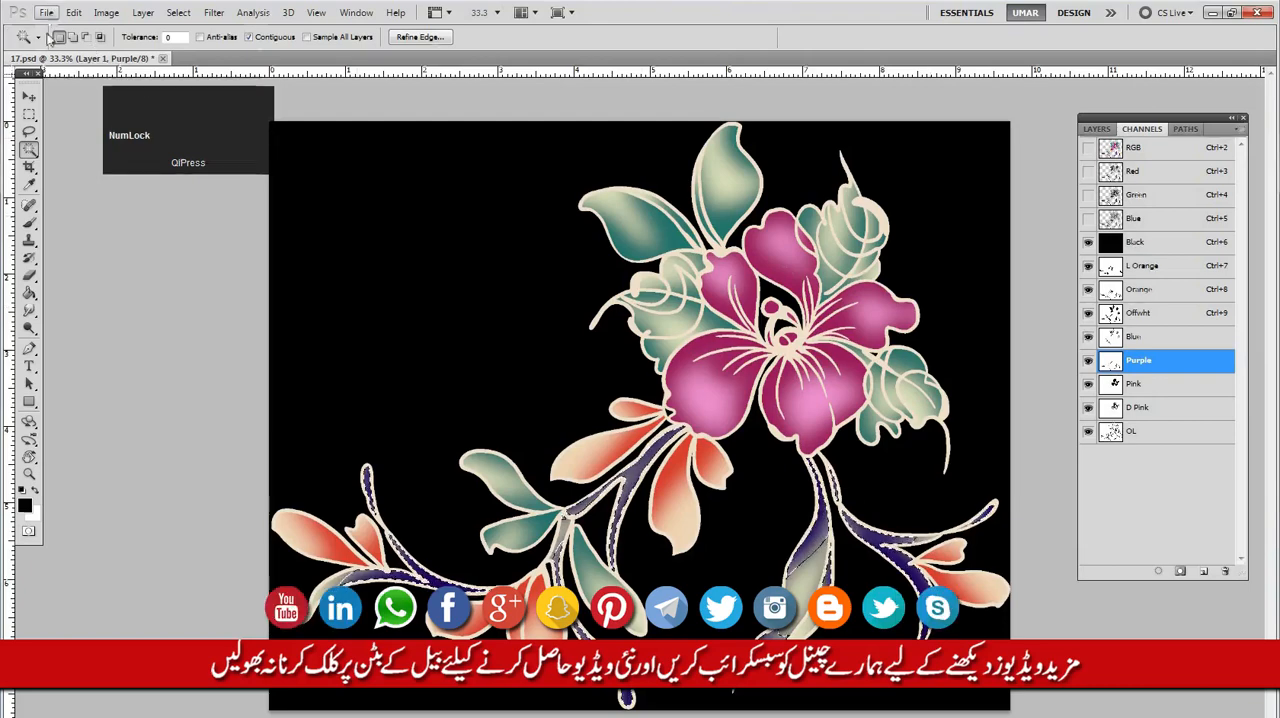
click(46, 12)
click(90, 226)
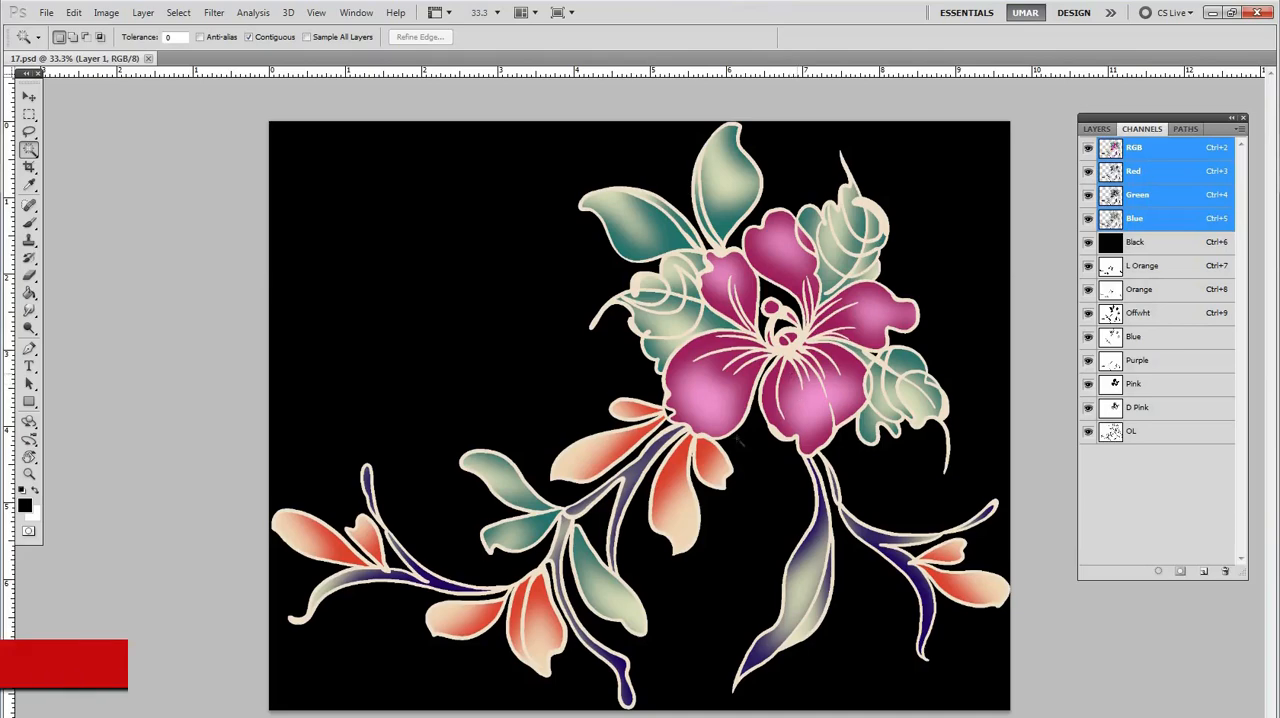
Make OL the active channel and switch its visibility off and on to check the outlines
click(705, 441)
key(space)
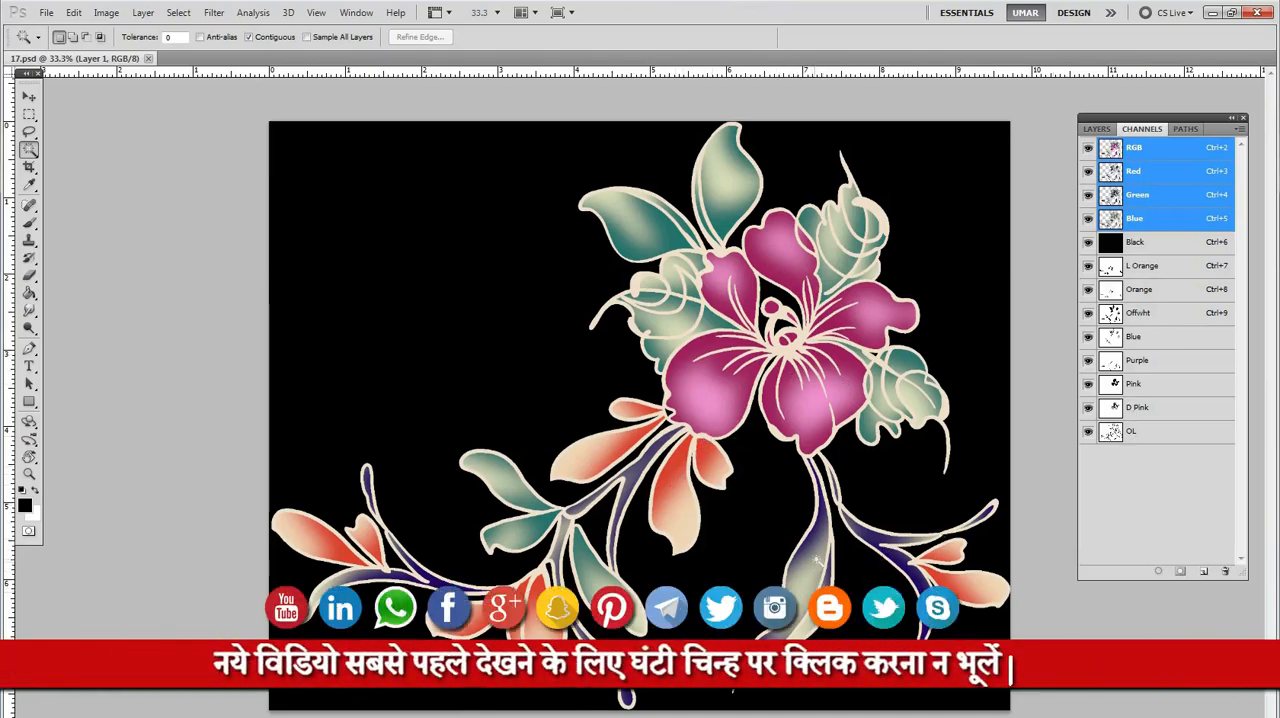
click(1128, 431)
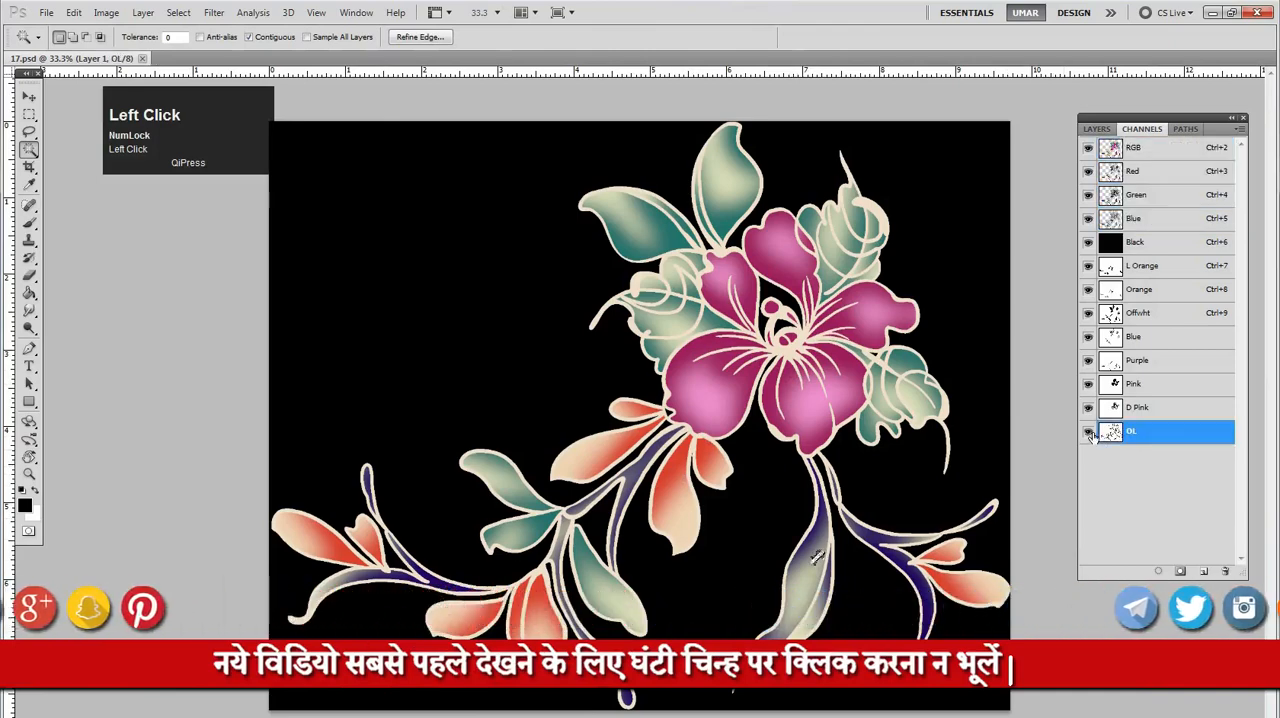
click(1088, 431)
click(1088, 431)
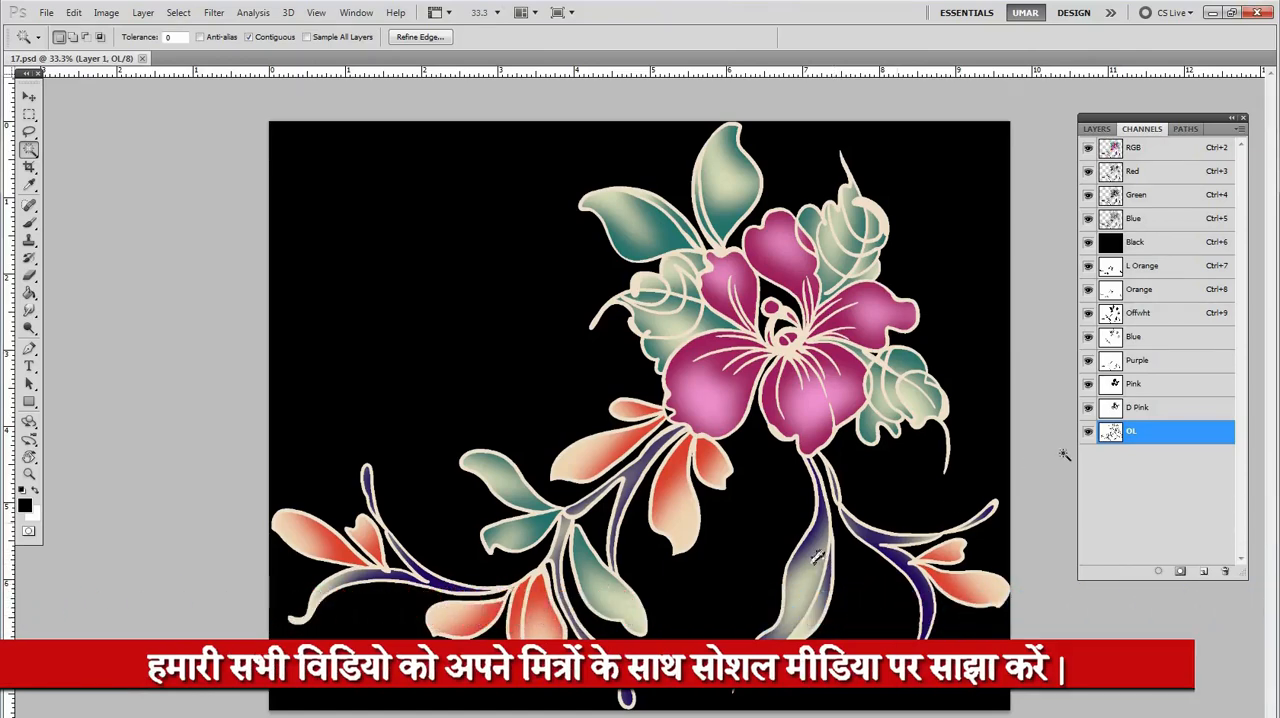
click(1088, 431)
click(1088, 431)
click(1088, 431)
click(1088, 431)
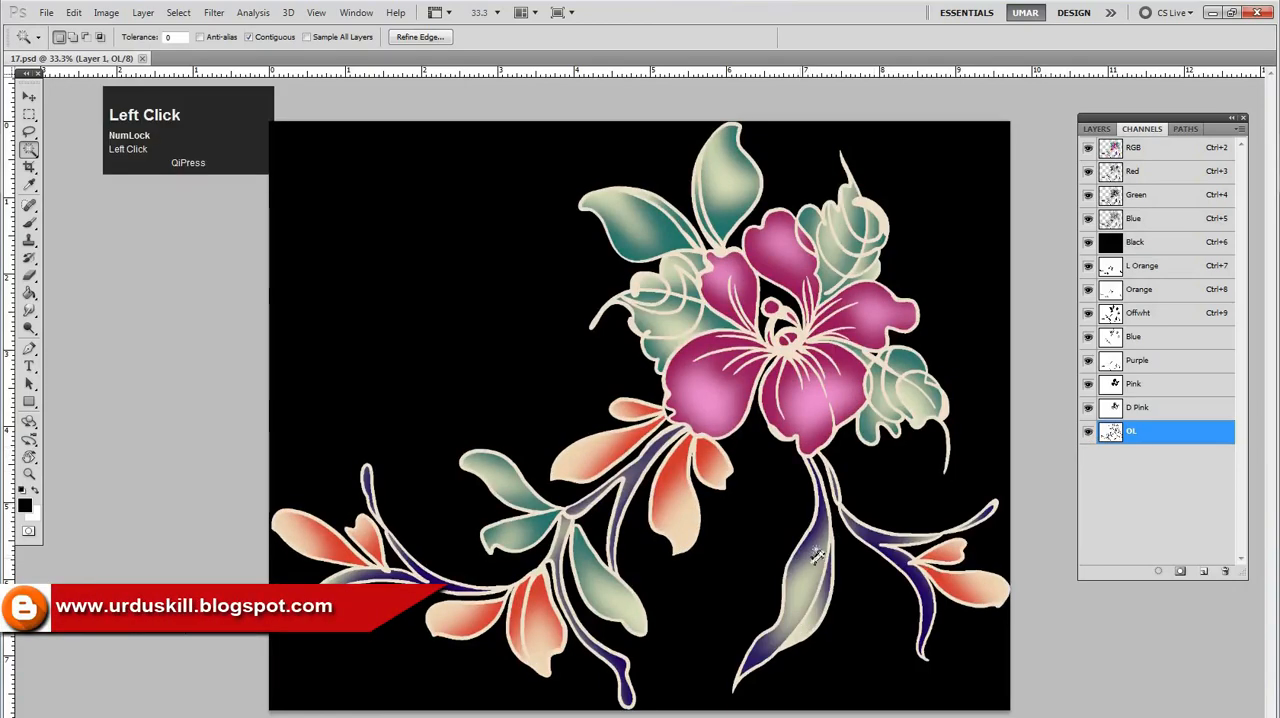
Select the leaf below the flower and the purple stems on both sides with the Magic Wand on the OL channel
drag(815, 556, 896, 582)
click(896, 582)
shift+click(917, 582)
drag(866, 475, 823, 451)
shift+click(977, 497)
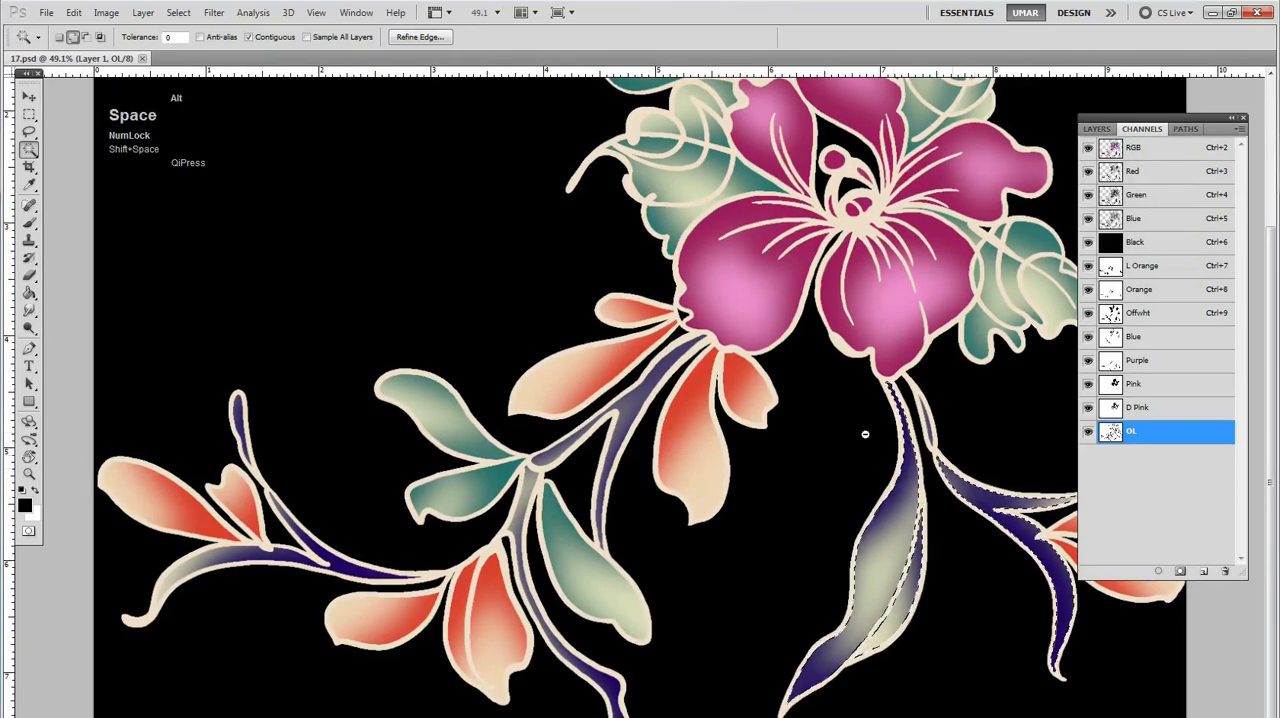
alt+click(612, 692)
shift+click(398, 602)
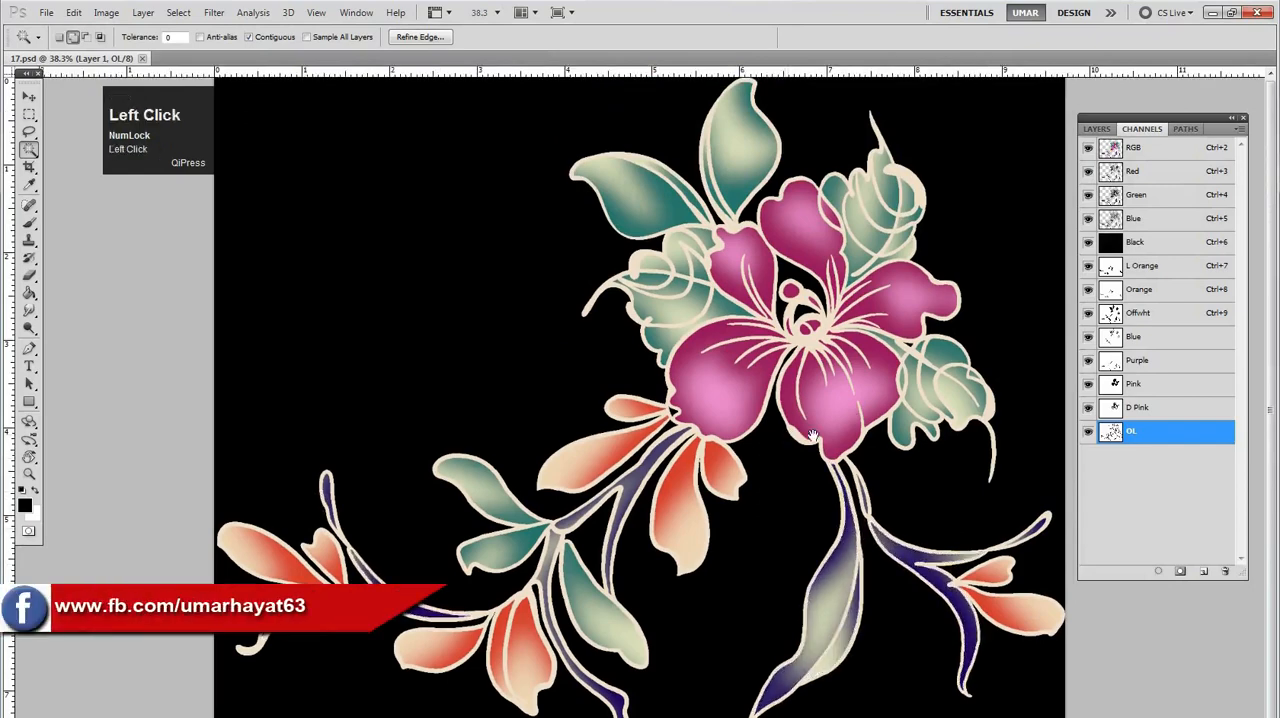
Make Purple the active channel and load its painted areas as the selection
click(1154, 370)
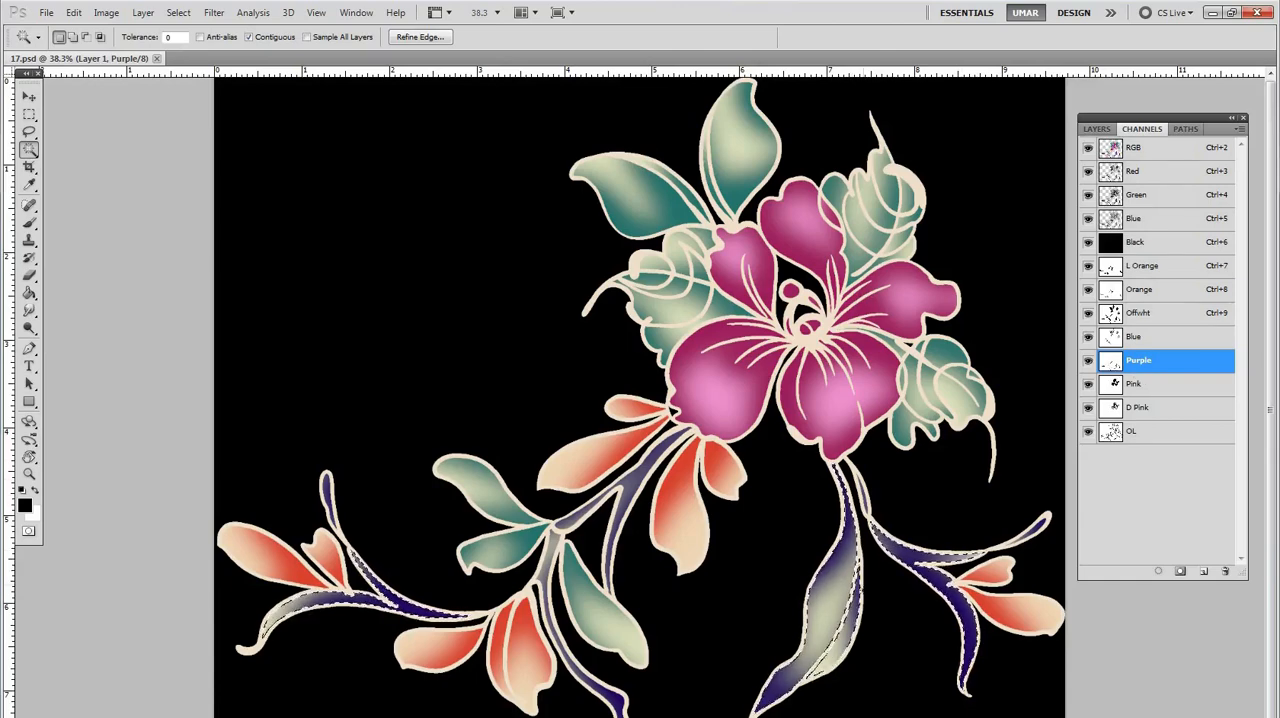
key(space)
key(ctrl)
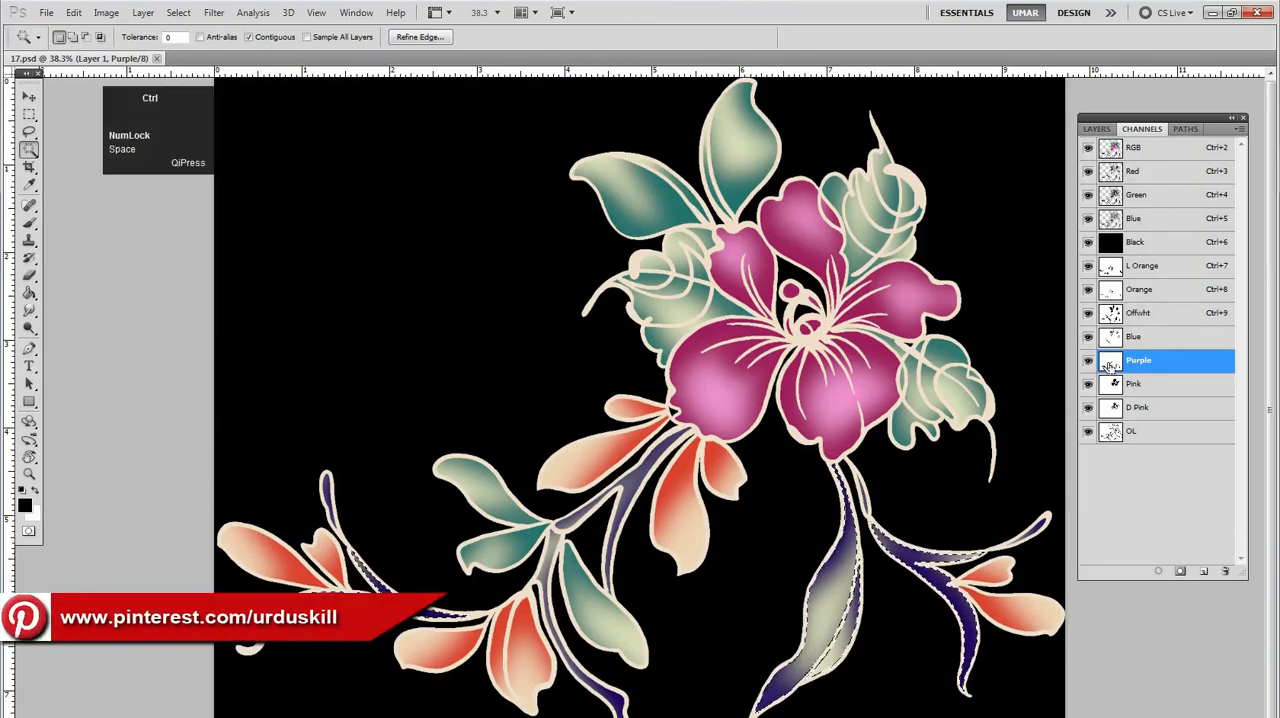
ctrl+click(1109, 366)
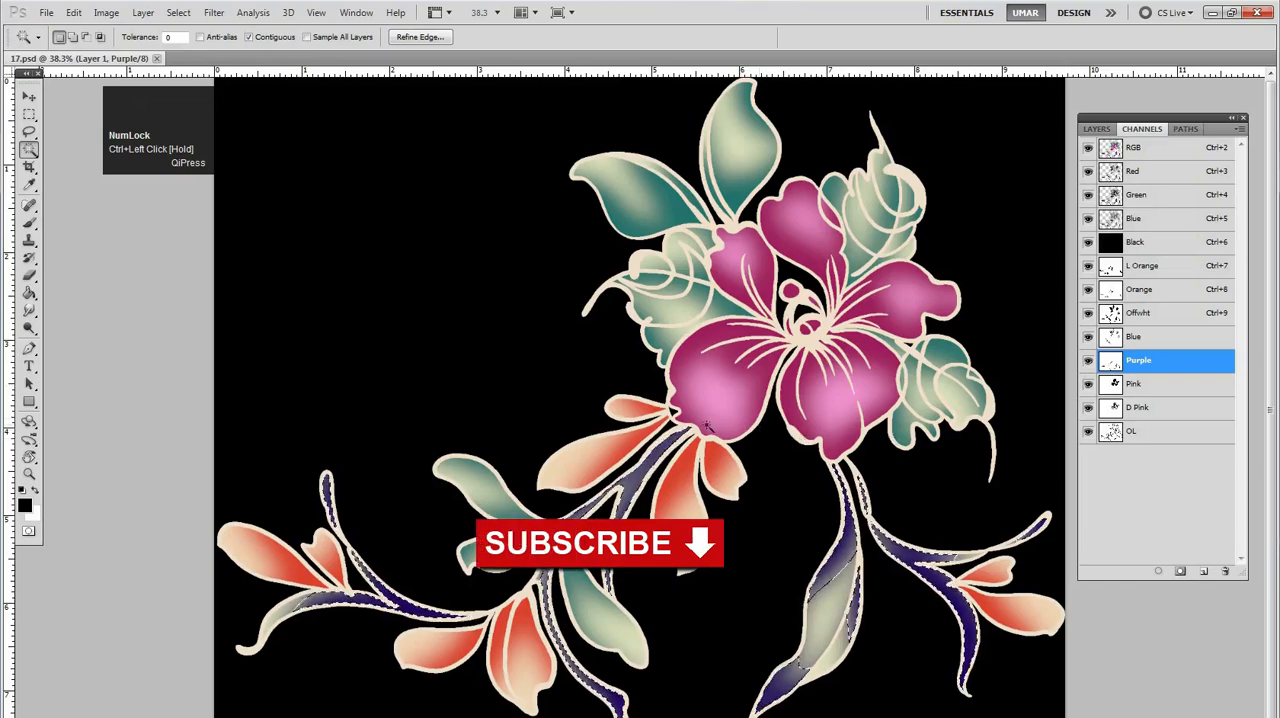
Subtract the central branch and its stems beneath the orange petals from the selection with the Lasso tool
key(l)
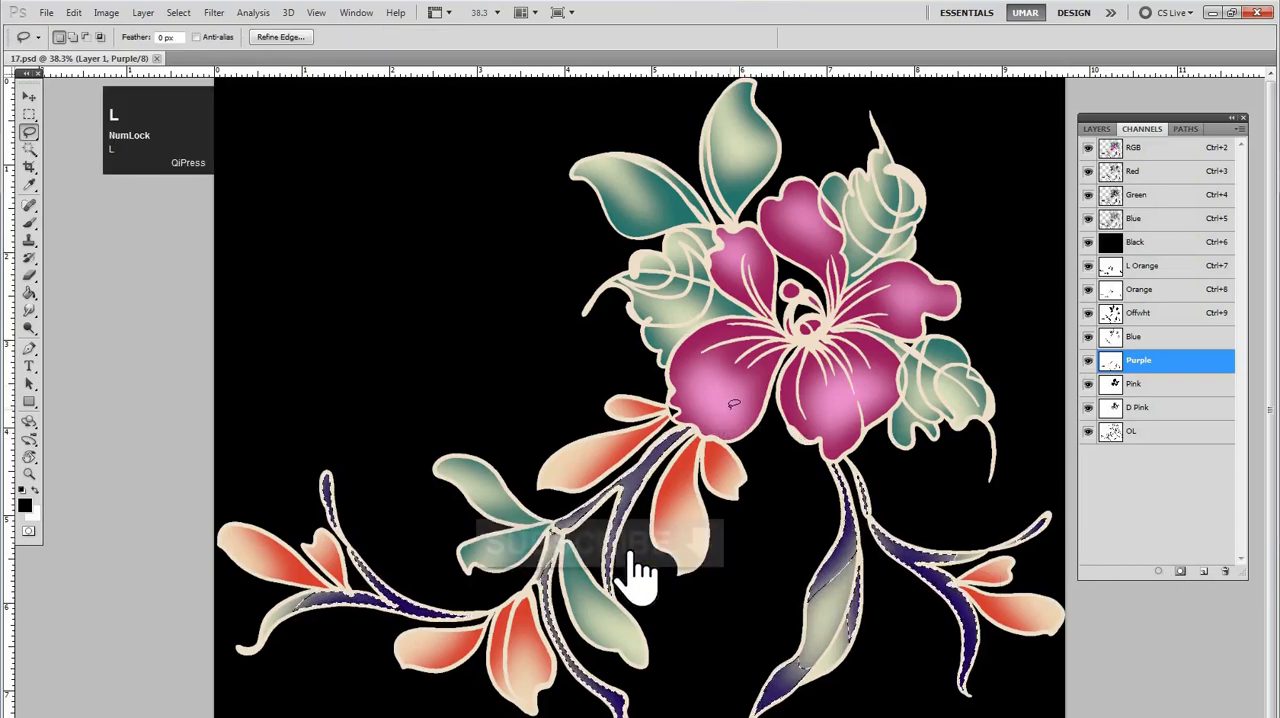
key(alt)
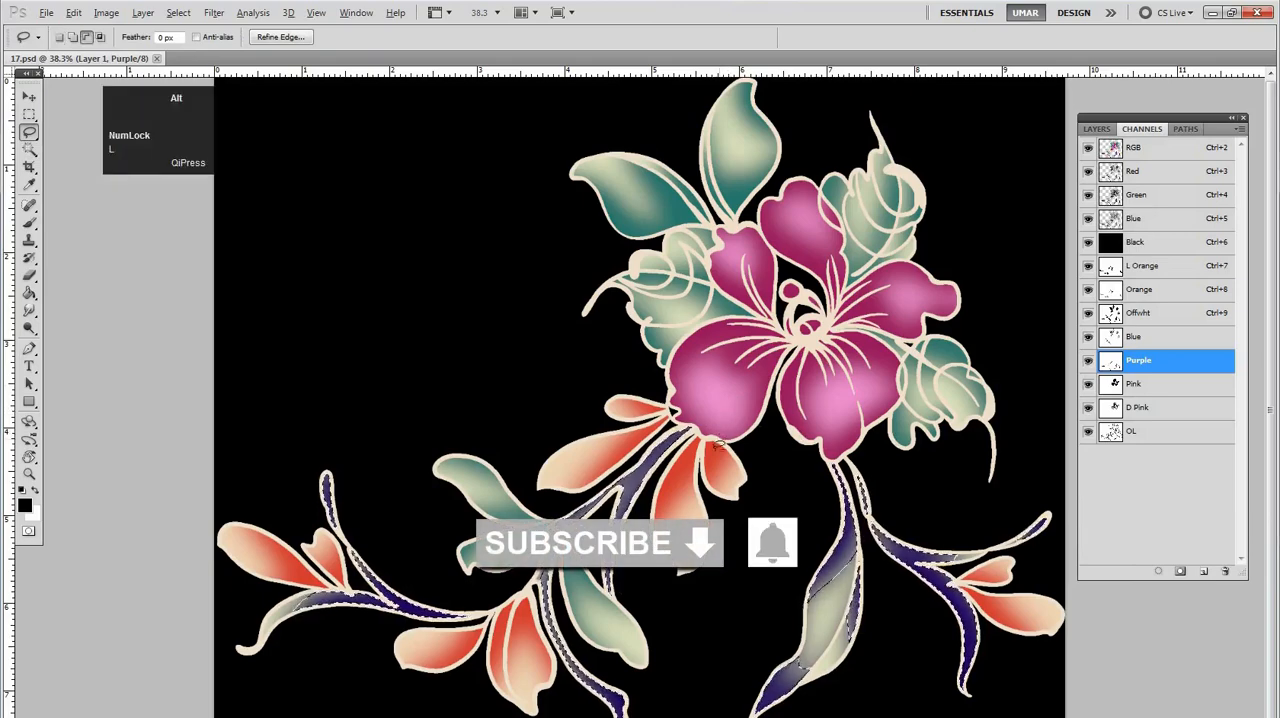
mouse_move(677, 521)
mouse_down()
mouse_move(735, 389)
mouse_move(582, 417)
mouse_move(527, 454)
mouse_move(500, 508)
mouse_up()
mouse_move(529, 683)
mouse_down()
mouse_move(560, 712)
mouse_move(688, 700)
mouse_move(726, 566)
mouse_move(722, 500)
mouse_up()
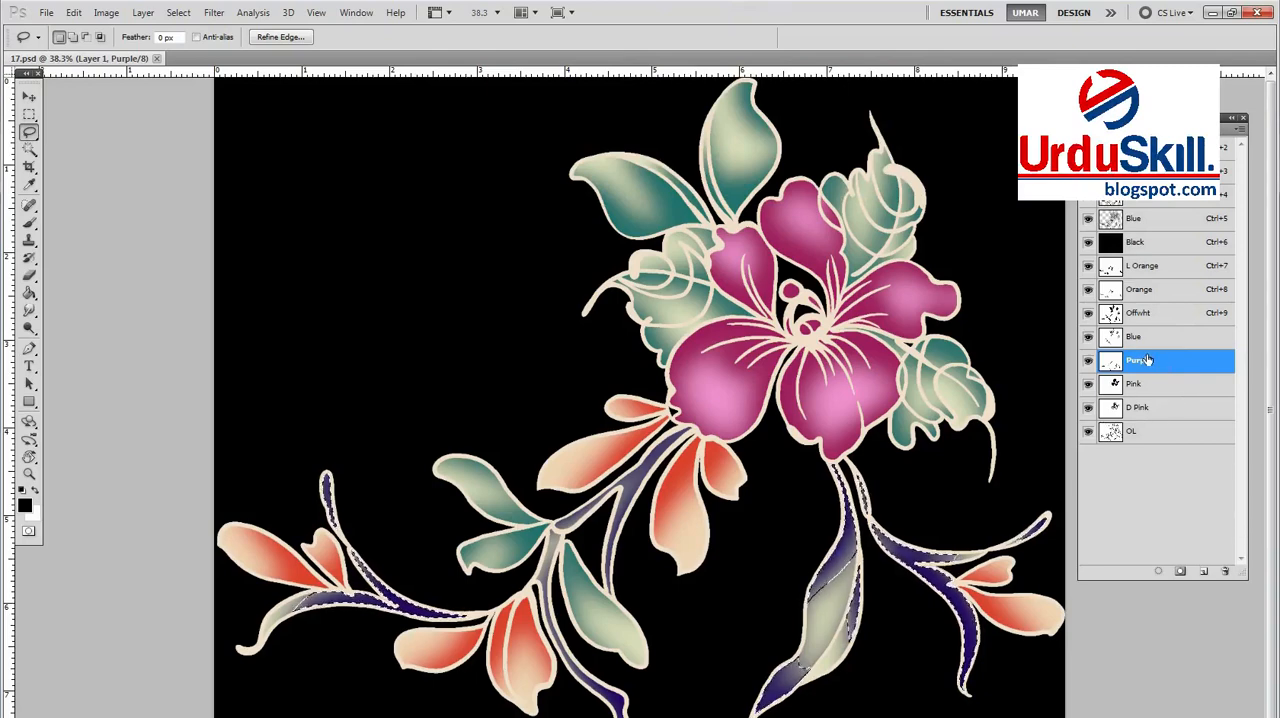
Switch the D Pink, Offwht and Orange channels off and on to check which colours they hold
click(1088, 408)
click(1088, 408)
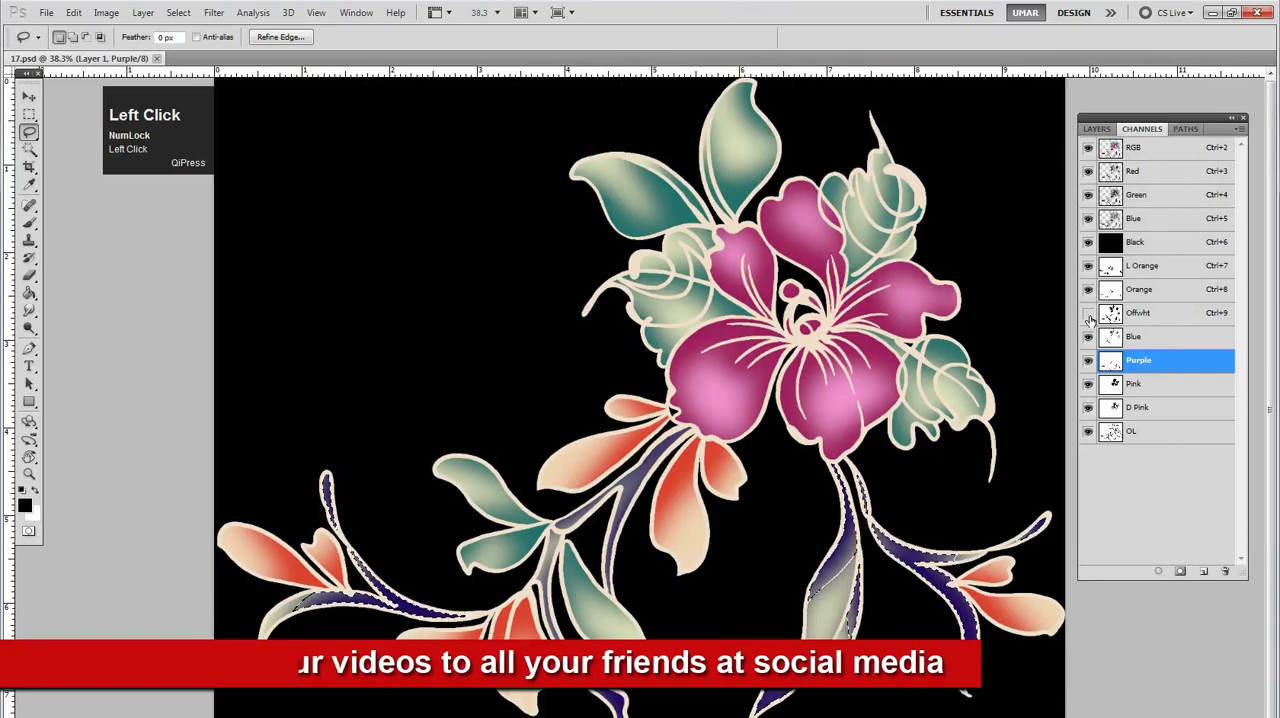
click(1089, 316)
click(1088, 294)
click(1088, 294)
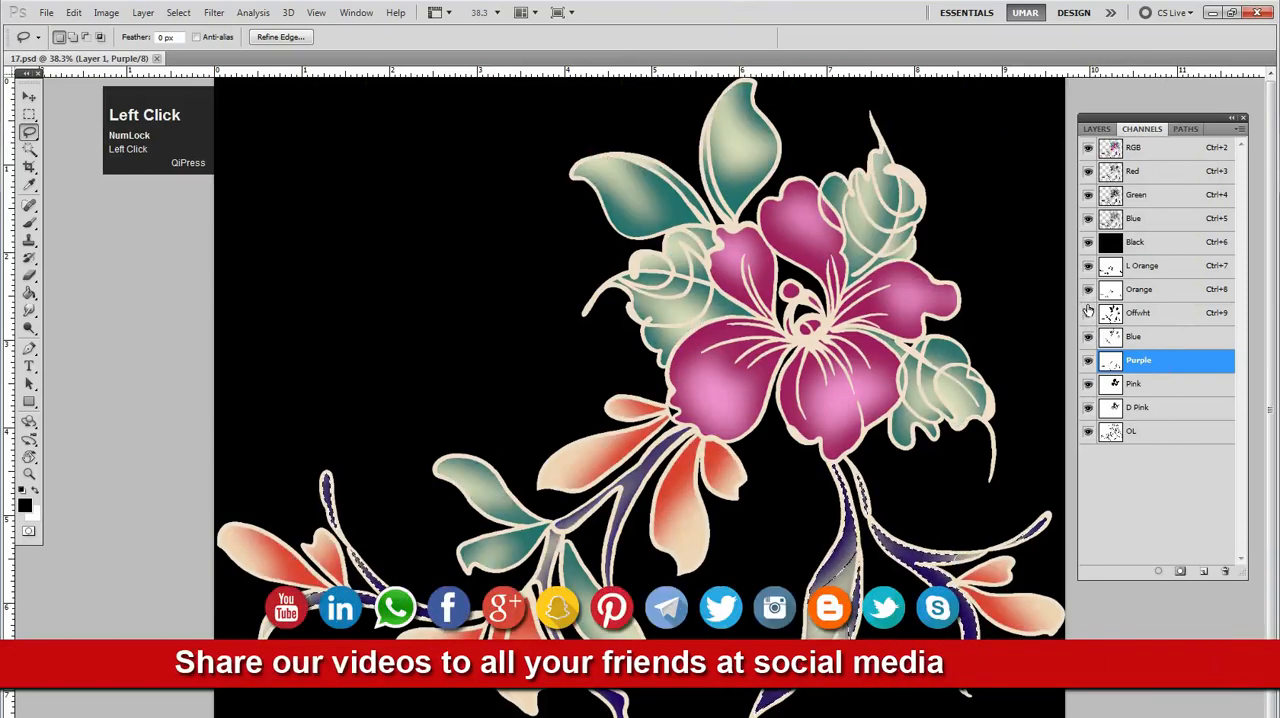